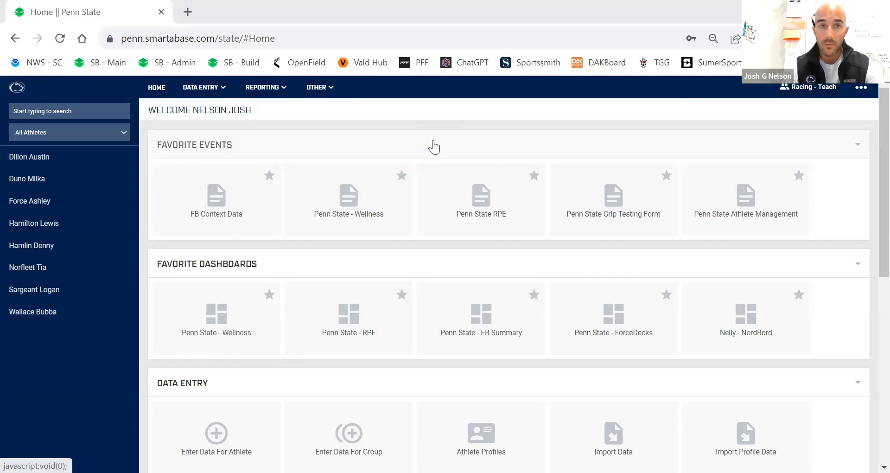
pyautogui.click(207, 88)
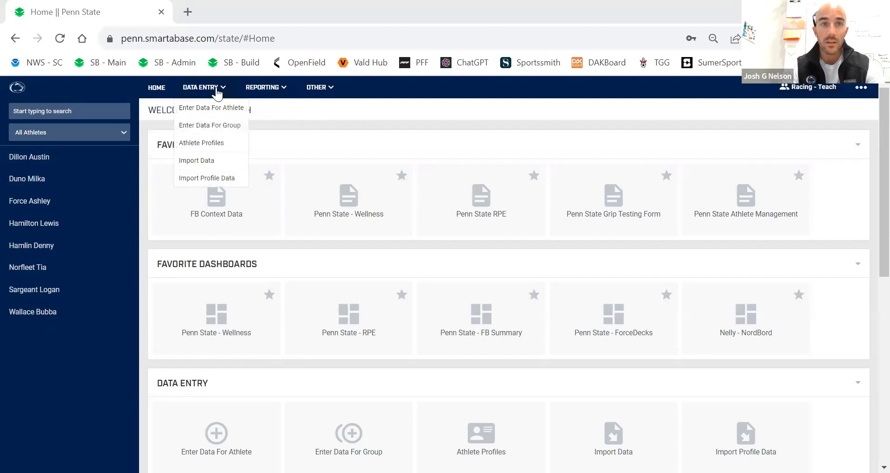
pyautogui.click(197, 110)
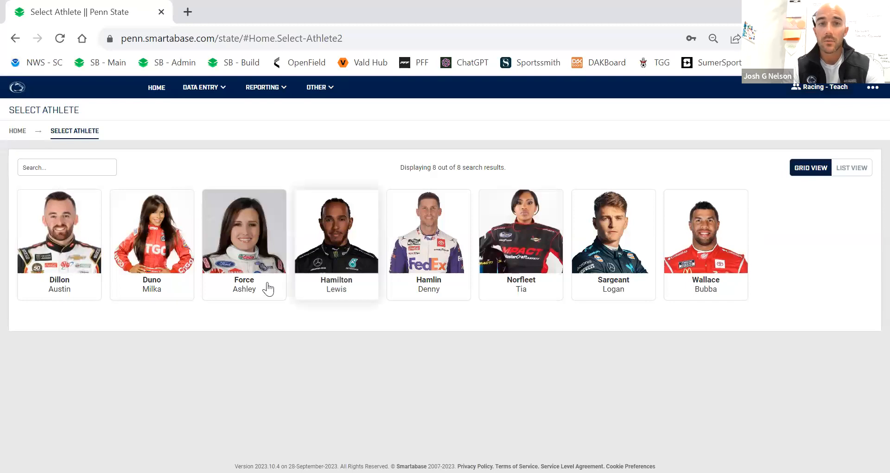
pyautogui.click(337, 252)
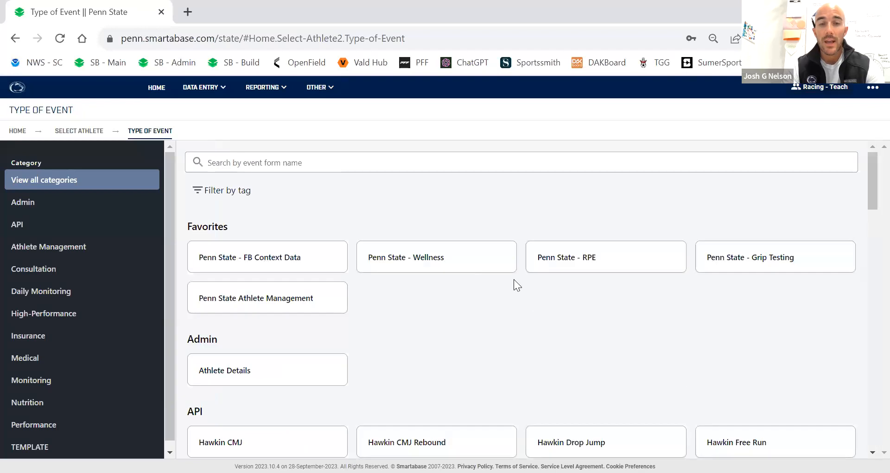
pyautogui.scroll(-1, 551, 328)
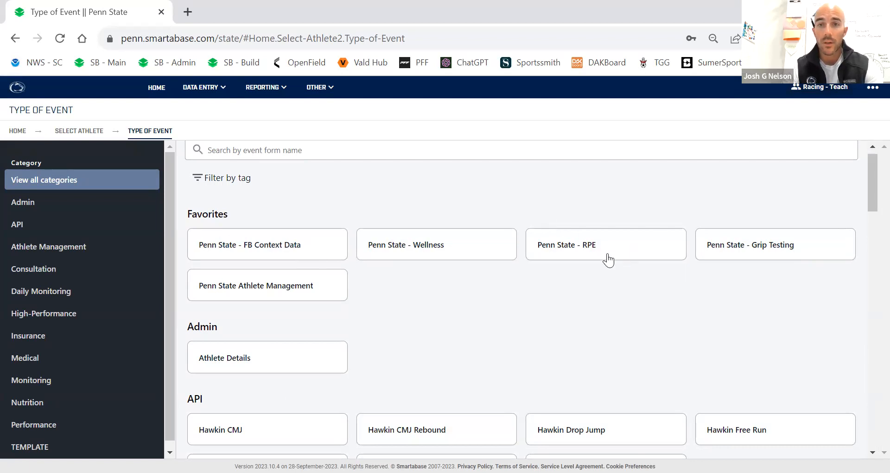
pyautogui.click(570, 254)
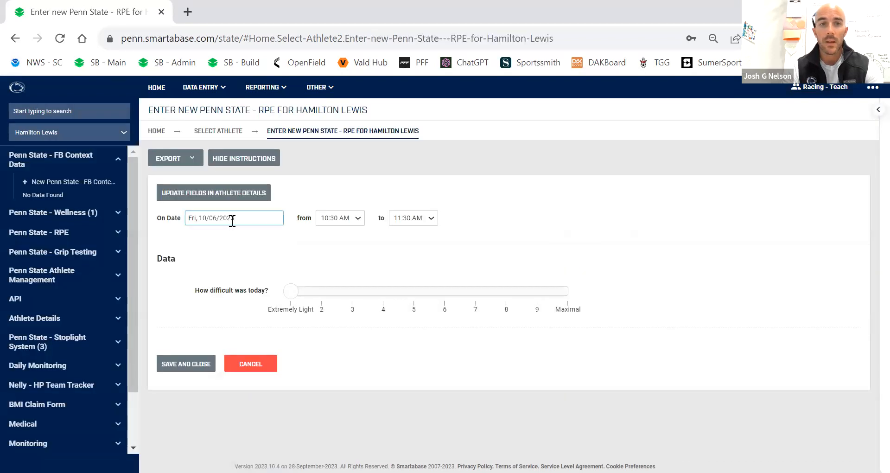
# Step: Rate how difficult today was as 5 and save the RPE entry
pyautogui.moveTo(292, 292); pyautogui.dragTo(464, 290)
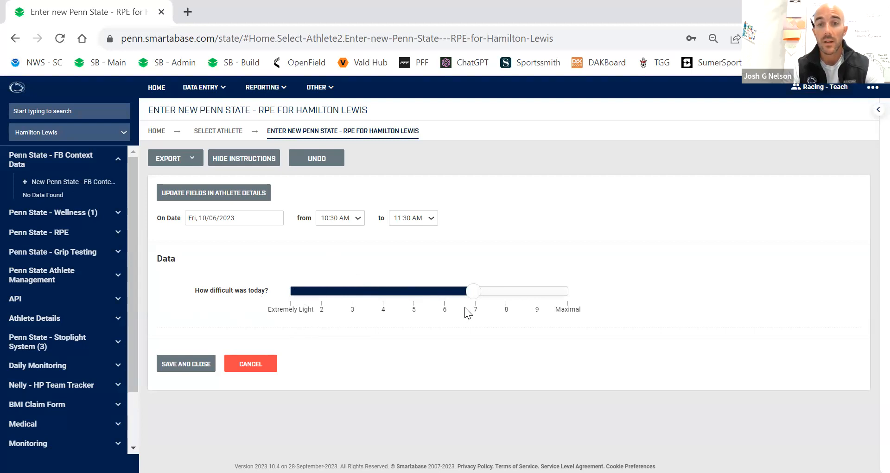
pyautogui.moveTo(475, 290); pyautogui.dragTo(327, 293)
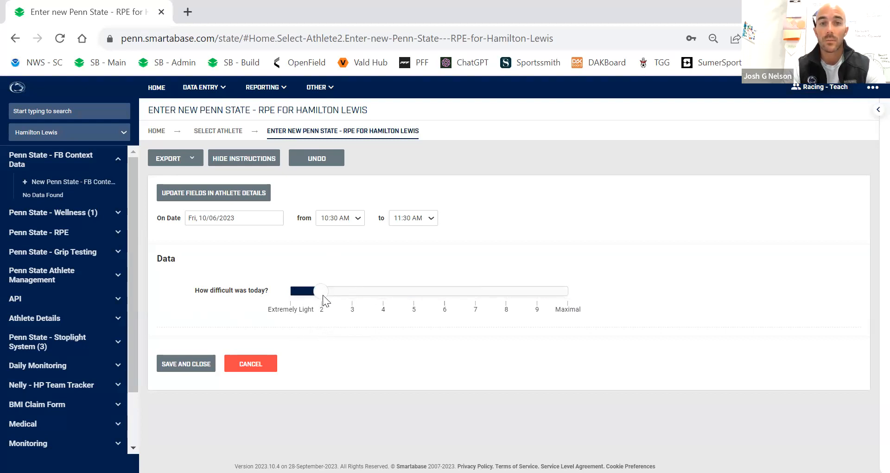
pyautogui.moveTo(323, 291); pyautogui.dragTo(408, 301)
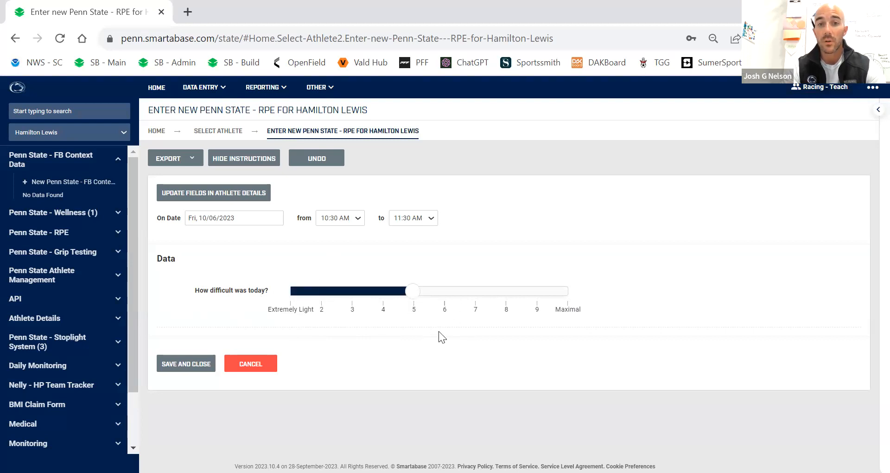
pyautogui.click(178, 363)
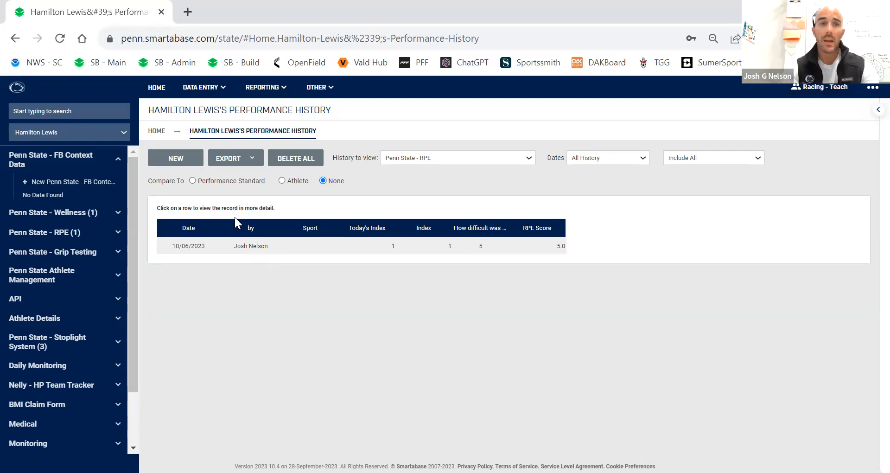
# Step: Open a new Penn State - RPE form for the athlete Wallace Bubba
pyautogui.click(200, 93)
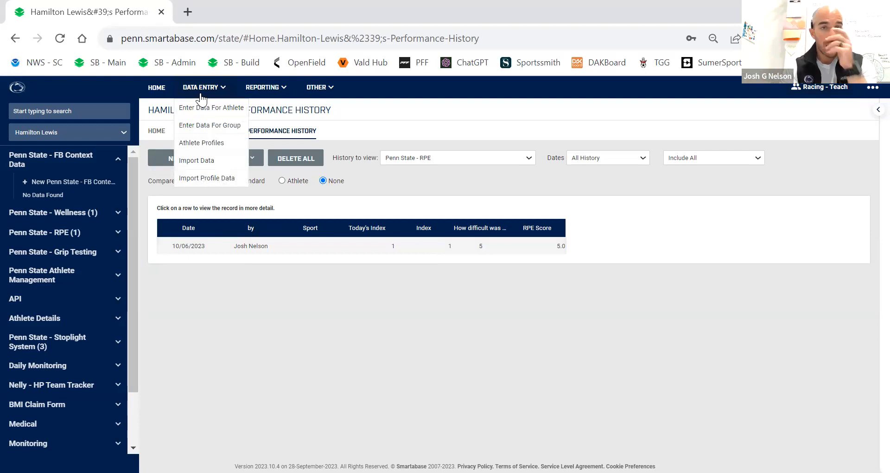
pyautogui.click(205, 110)
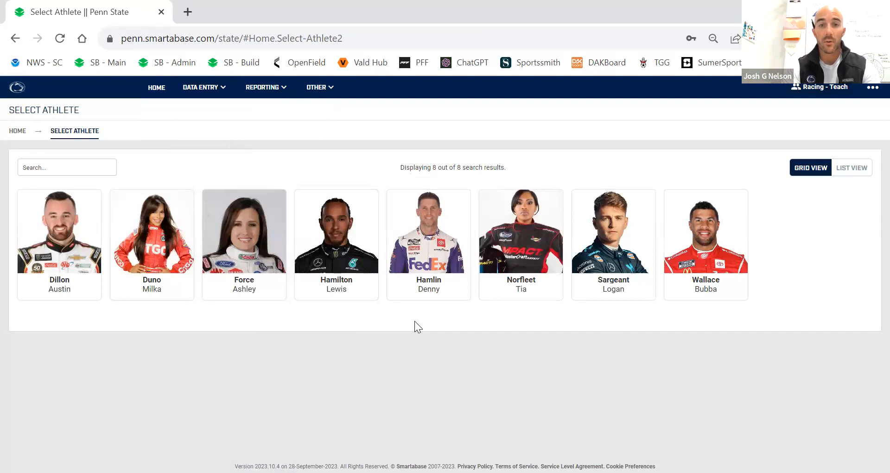
pyautogui.click(199, 89)
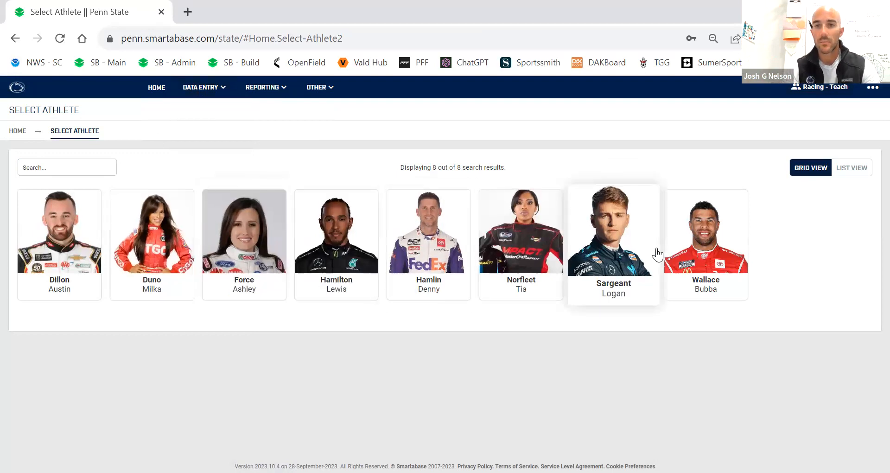
pyautogui.click(714, 263)
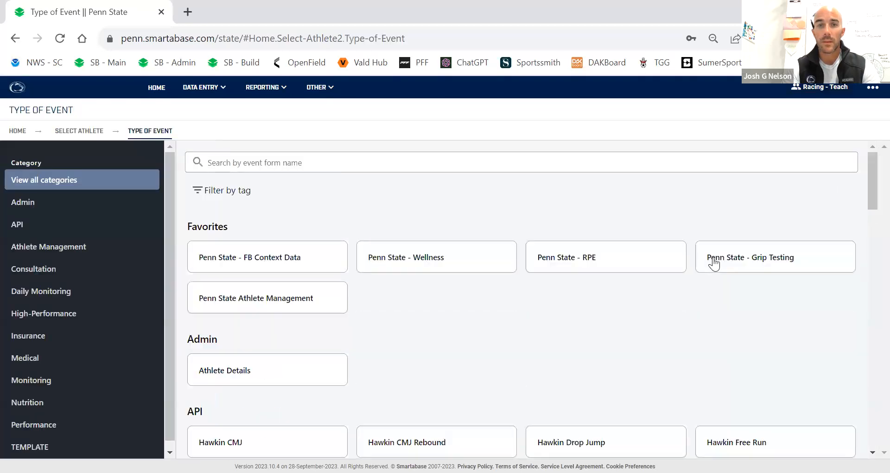
pyautogui.click(579, 260)
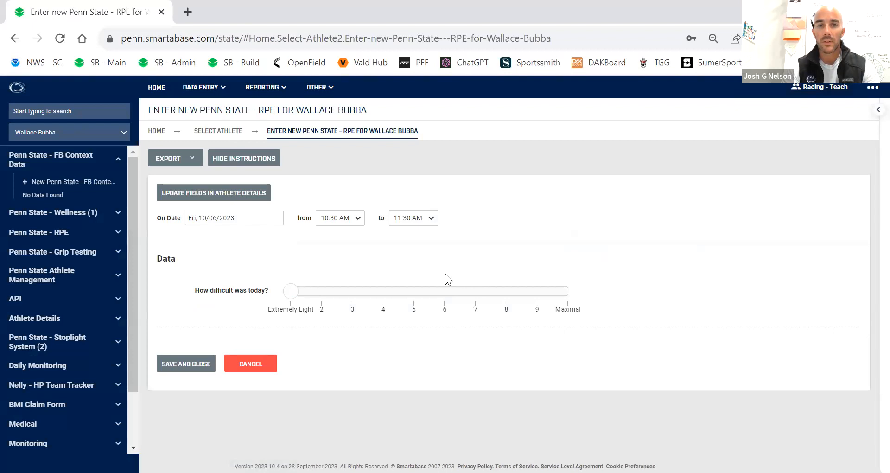
pyautogui.click(381, 290)
pyautogui.click(510, 293)
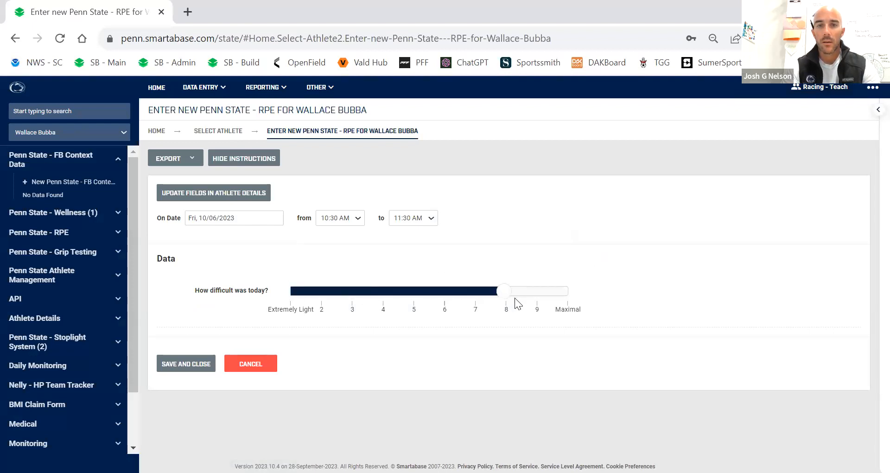
pyautogui.click(185, 362)
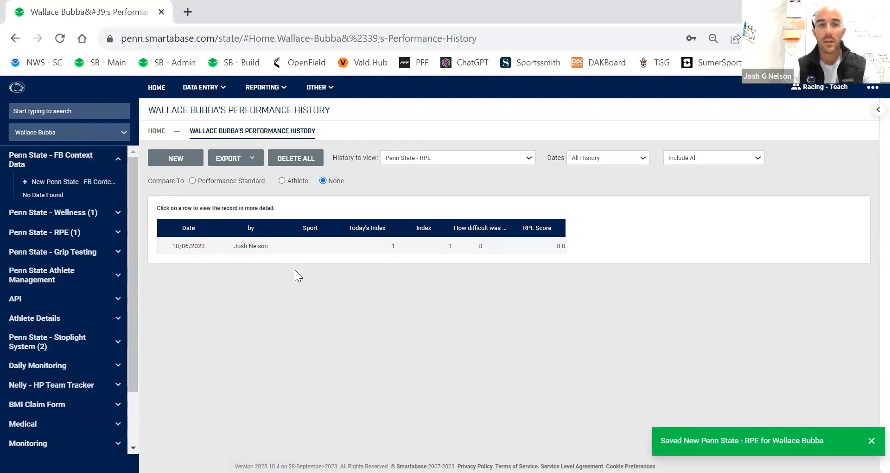
pyautogui.click(200, 88)
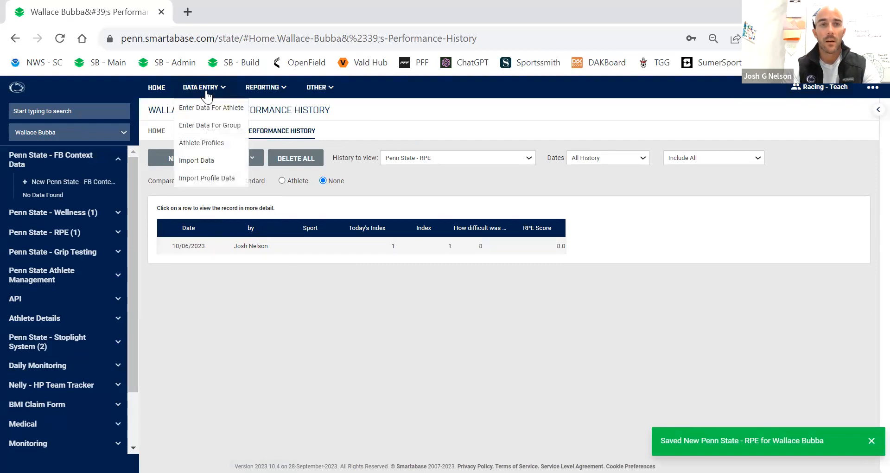
pyautogui.click(220, 111)
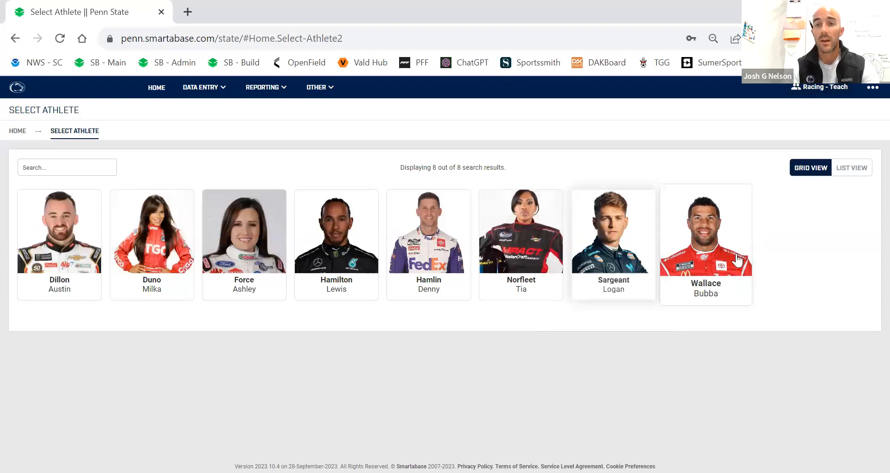
pyautogui.click(711, 241)
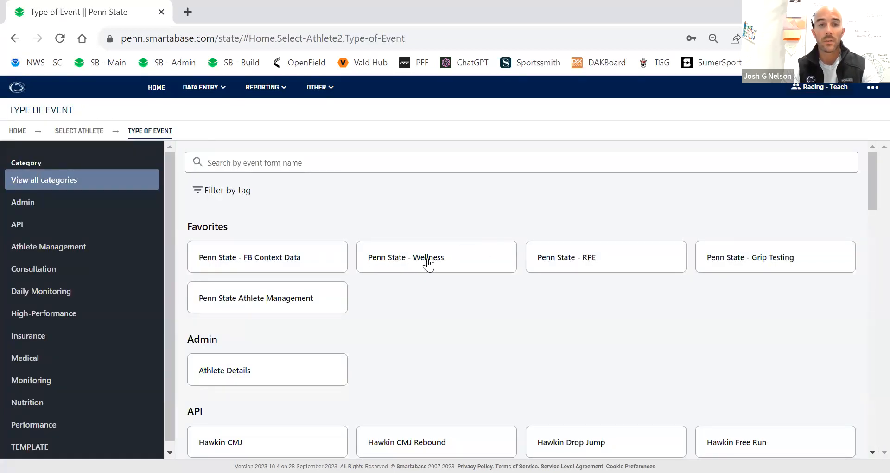
pyautogui.click(468, 268)
pyautogui.scroll(-10, 469, 273)
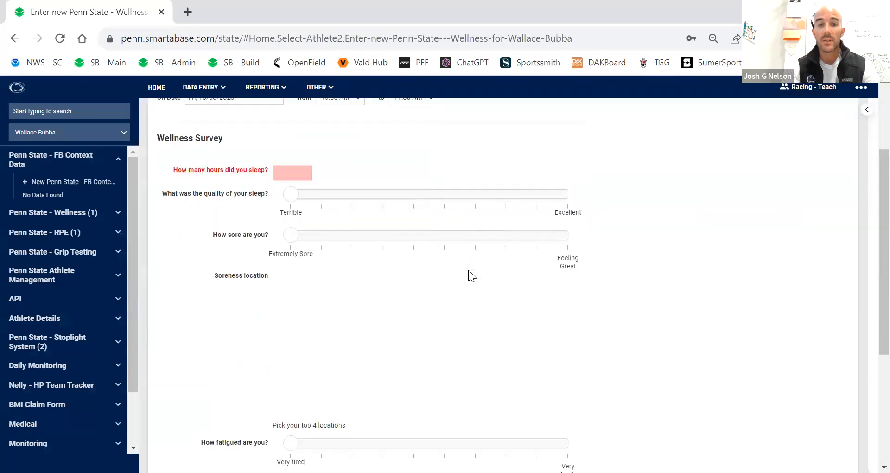
pyautogui.scroll(10, 469, 270)
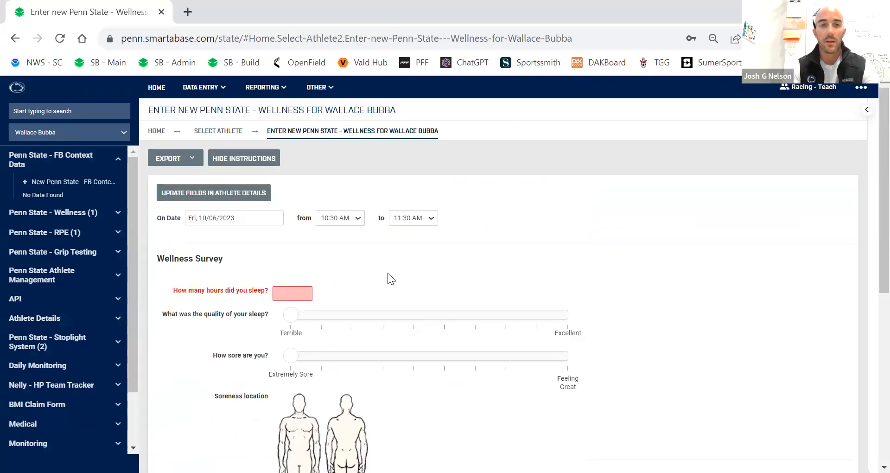
# Step: Enter 9 hours of sleep and rate the sleep quality one mark below Excellent
pyautogui.scroll(-1, 388, 274)
pyautogui.click(306, 263)
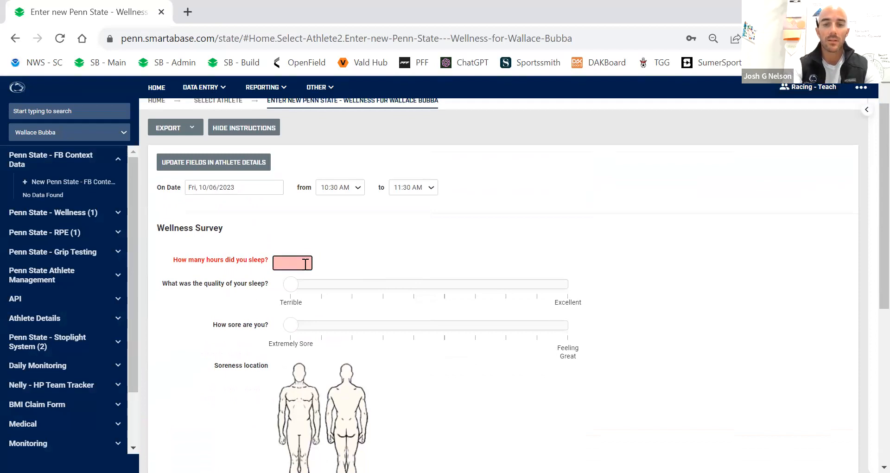
pyautogui.write('9')
pyautogui.scroll(-2, 320, 263)
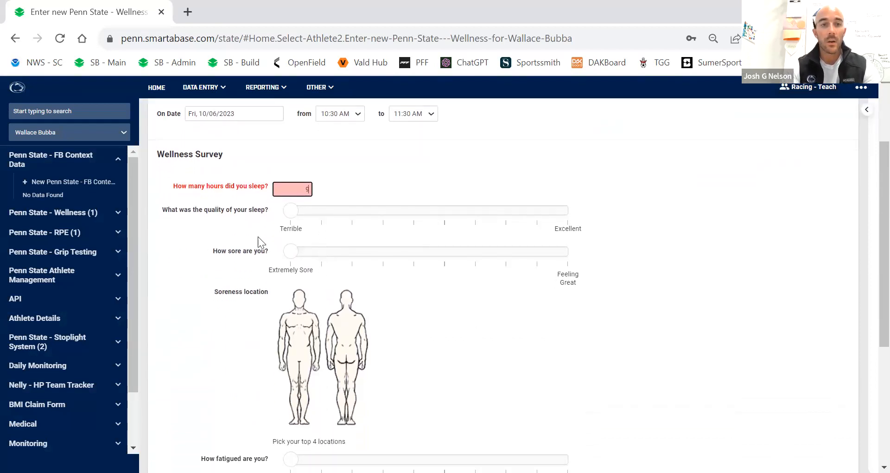
pyautogui.moveTo(295, 210); pyautogui.dragTo(542, 214)
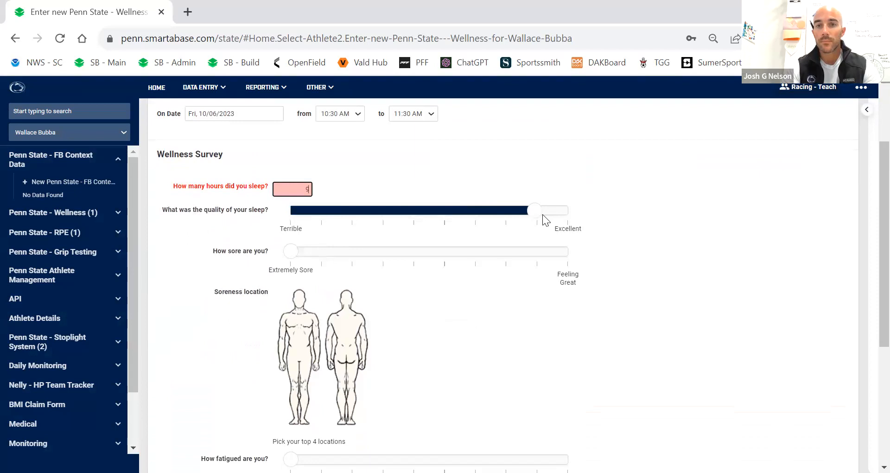
# Step: Rate soreness at the seventh of ten marks and select both posterior upper and lower legs as the soreness locations
pyautogui.scroll(-1, 678, 324)
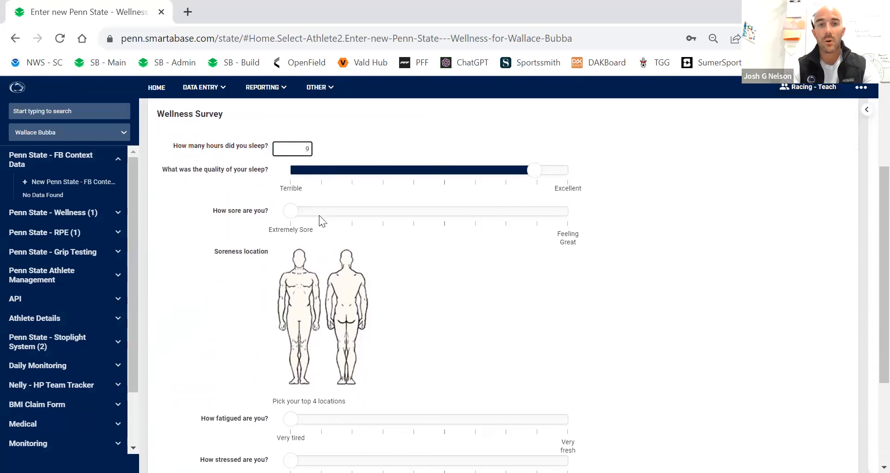
pyautogui.moveTo(446, 207); pyautogui.dragTo(472, 211)
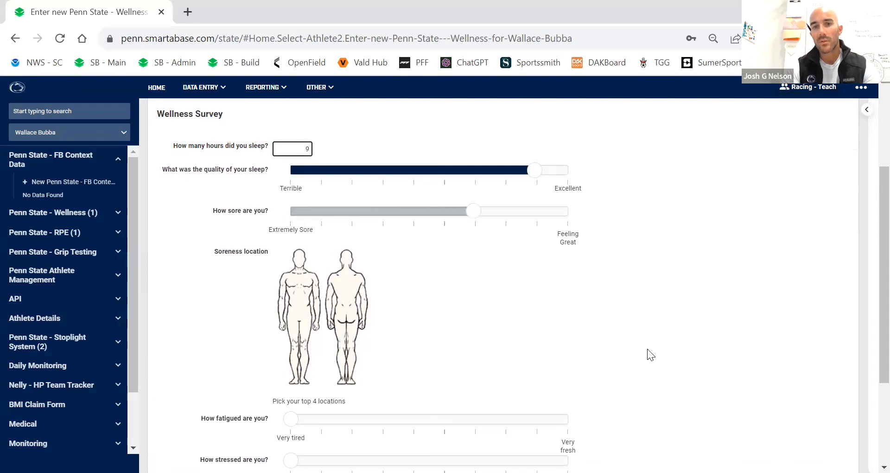
pyautogui.scroll(-3, 647, 349)
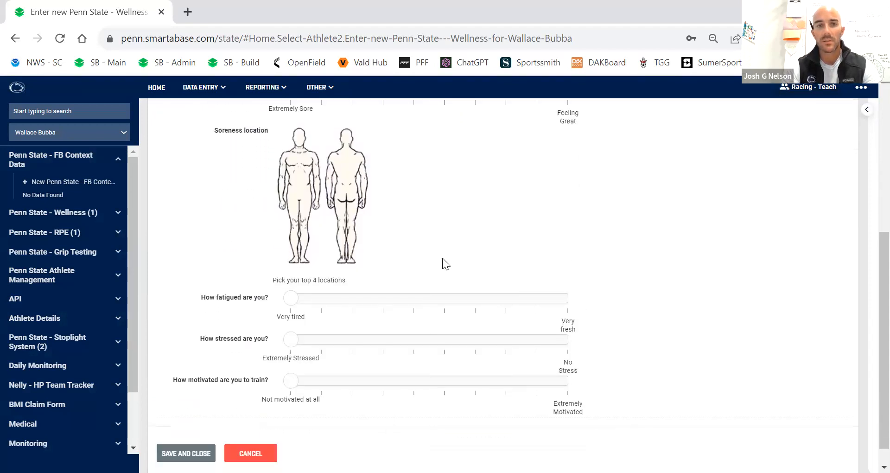
pyautogui.click(352, 206)
pyautogui.click(342, 209)
pyautogui.click(353, 235)
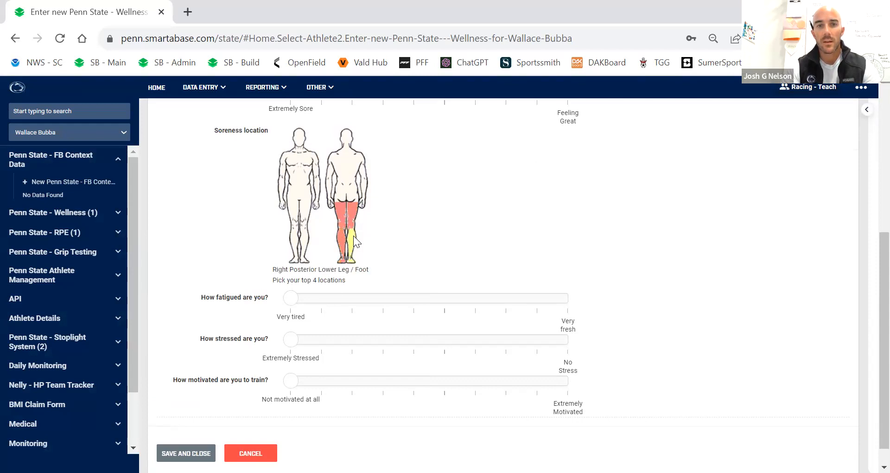
pyautogui.scroll(1, 440, 231)
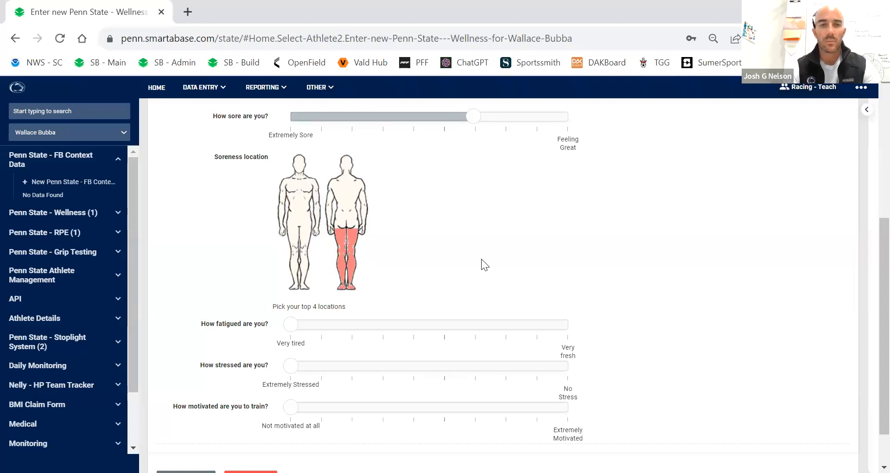
# Step: Try adding the left trunk as a fifth soreness location and reselect the posterior upper legs
pyautogui.click(307, 201)
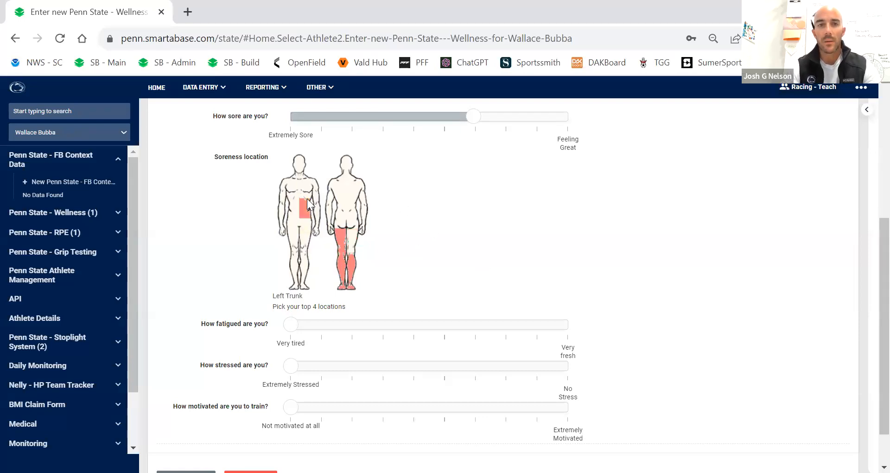
pyautogui.click(353, 242)
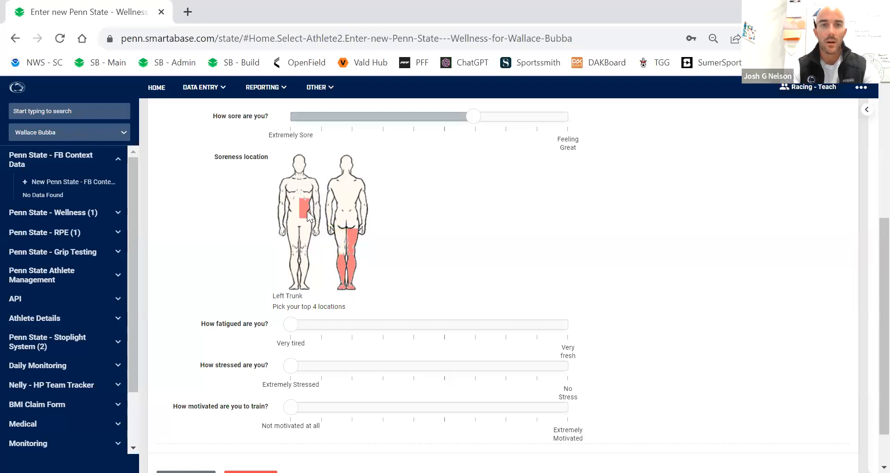
pyautogui.click(340, 242)
# Step: Rate fatigue at the seventh of ten marks, stress as No Stress and training motivation as Extremely Motivated
pyautogui.scroll(-2, 546, 267)
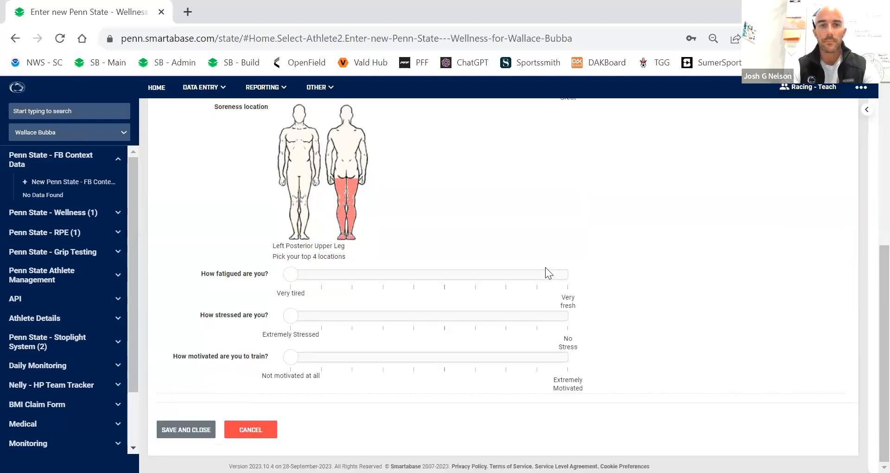
pyautogui.click(474, 277)
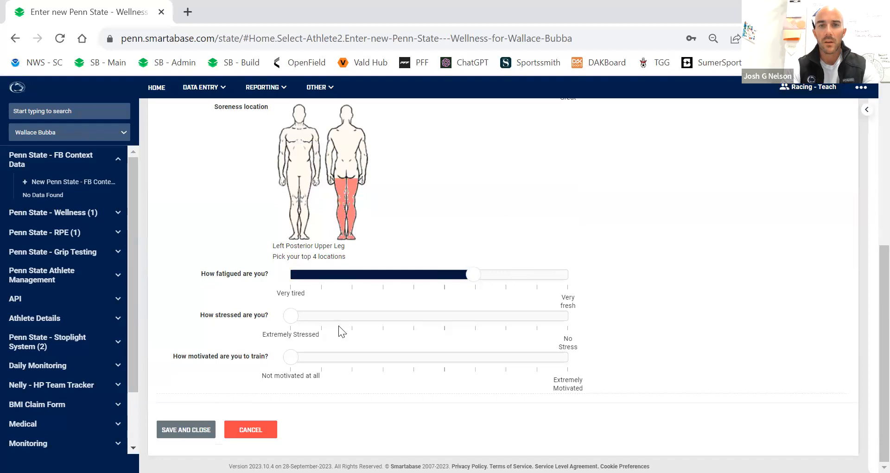
pyautogui.click(566, 316)
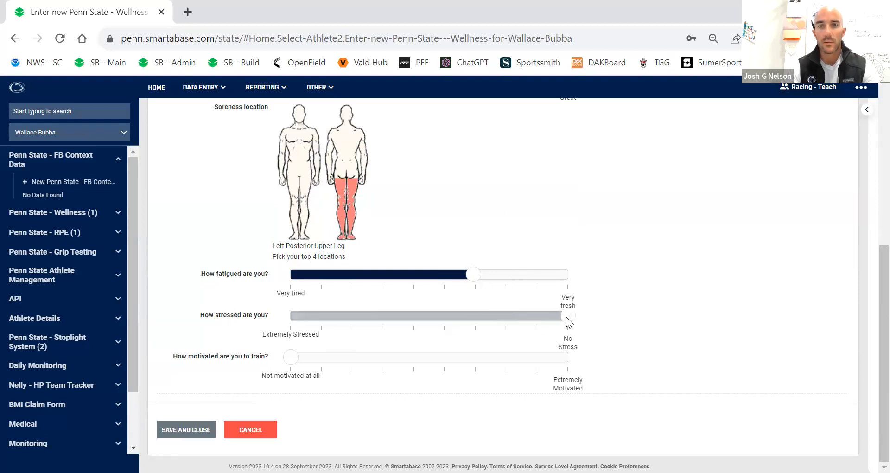
pyautogui.click(565, 358)
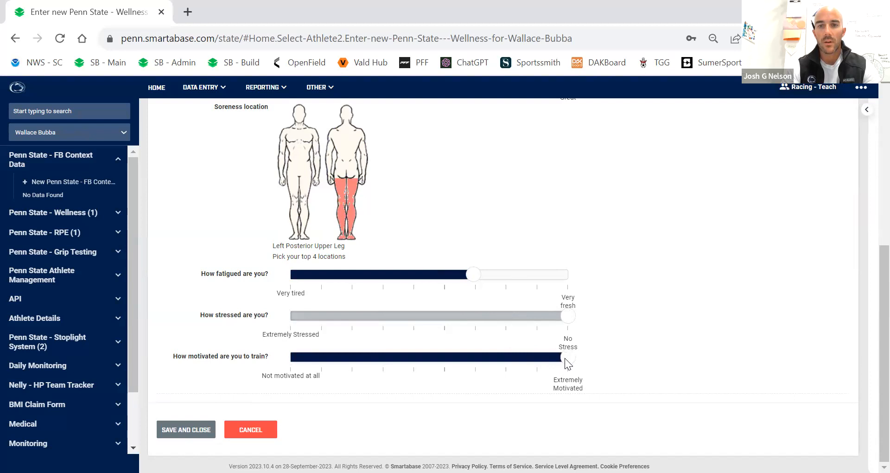
# Step: Save the wellness survey and return to the home page after viewing the athlete's wellness history
pyautogui.click(180, 431)
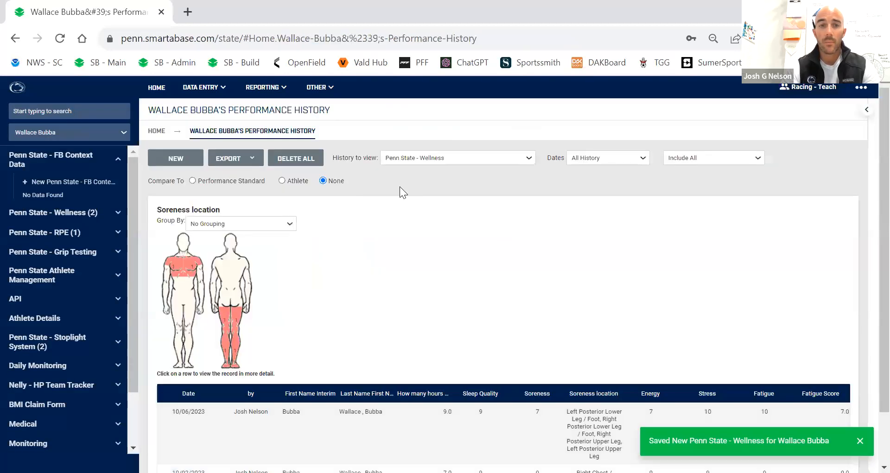
pyautogui.scroll(-2, 356, 345)
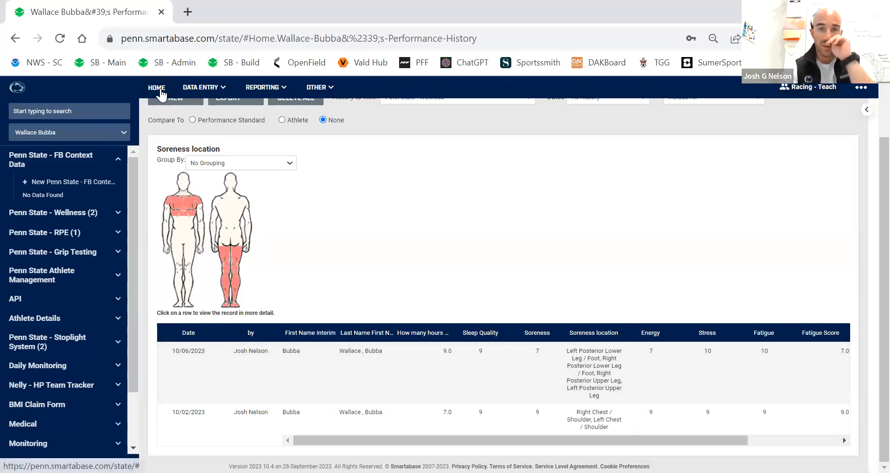
pyautogui.click(157, 89)
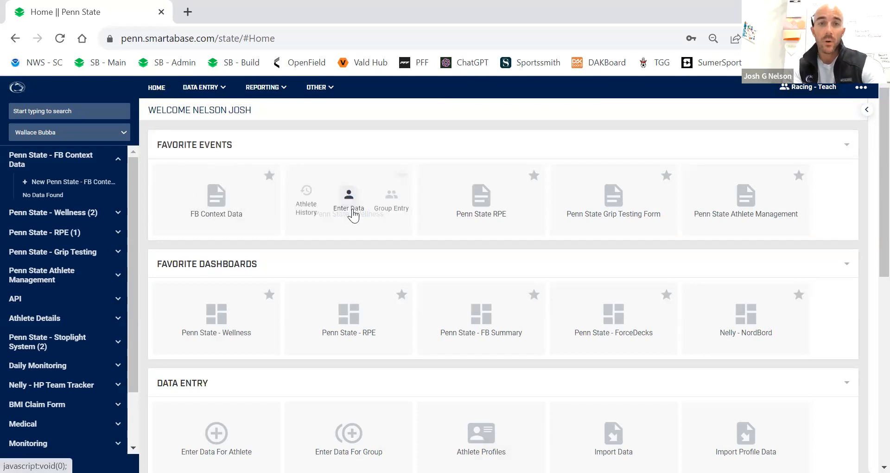
# Step: Start a Penn State - Wellness entry for the first listed athlete with 7 hours of sleep and sleep quality at the eighth of ten marks
pyautogui.click(353, 211)
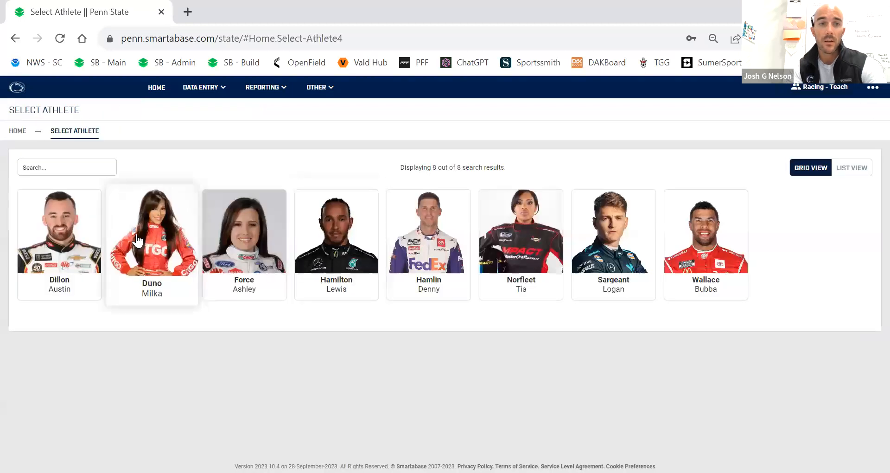
pyautogui.click(69, 237)
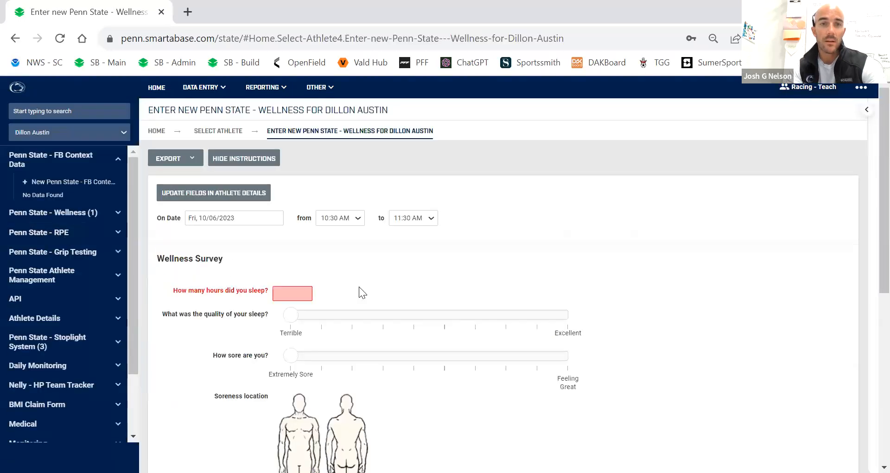
pyautogui.scroll(-2, 371, 288)
pyautogui.click(291, 190)
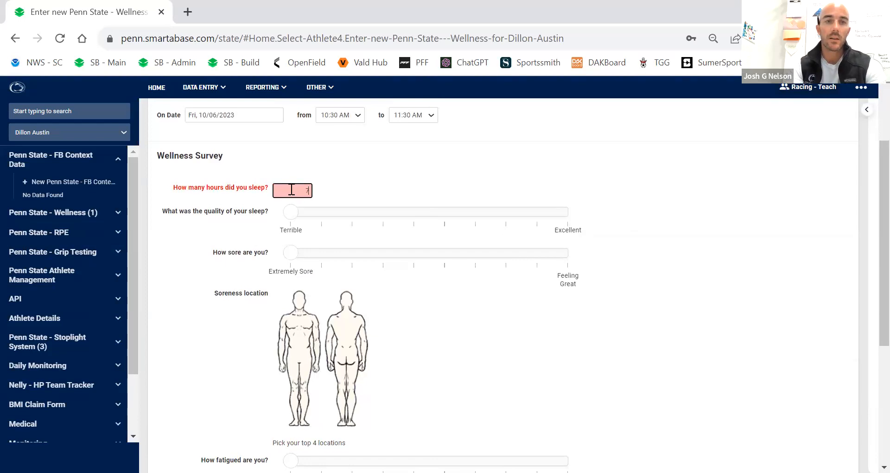
pyautogui.moveTo(292, 213); pyautogui.dragTo(503, 212)
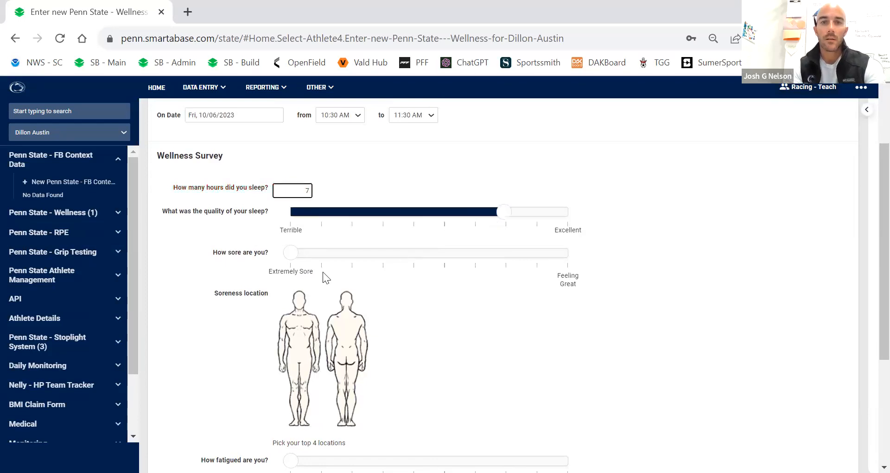
# Step: Rate soreness at the third of ten marks and select the right posterior lower leg and left thoracic/shoulder as soreness locations
pyautogui.click(345, 256)
pyautogui.click(351, 345)
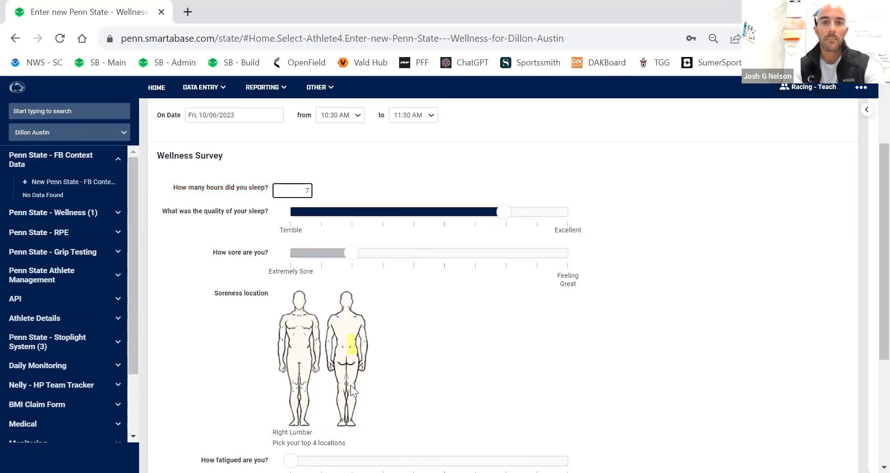
pyautogui.click(351, 398)
pyautogui.click(334, 322)
# Step: Rate fatigue at the sixth mark, stress at the fourth and training motivation at the seventh, and save the wellness survey
pyautogui.scroll(-4, 464, 382)
pyautogui.click(443, 274)
pyautogui.moveTo(292, 315); pyautogui.dragTo(384, 324)
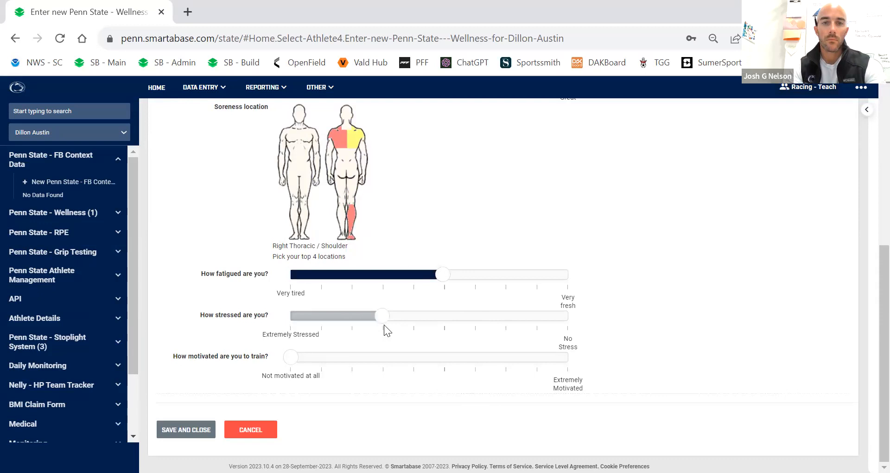
pyautogui.click(471, 356)
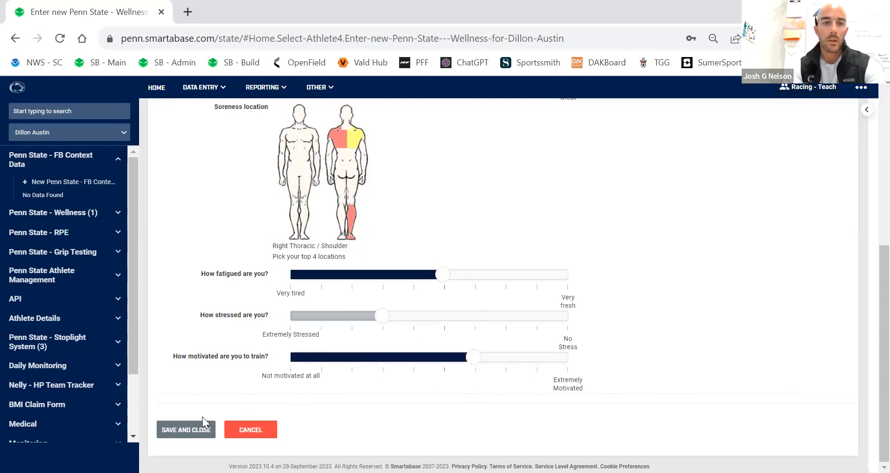
pyautogui.click(195, 429)
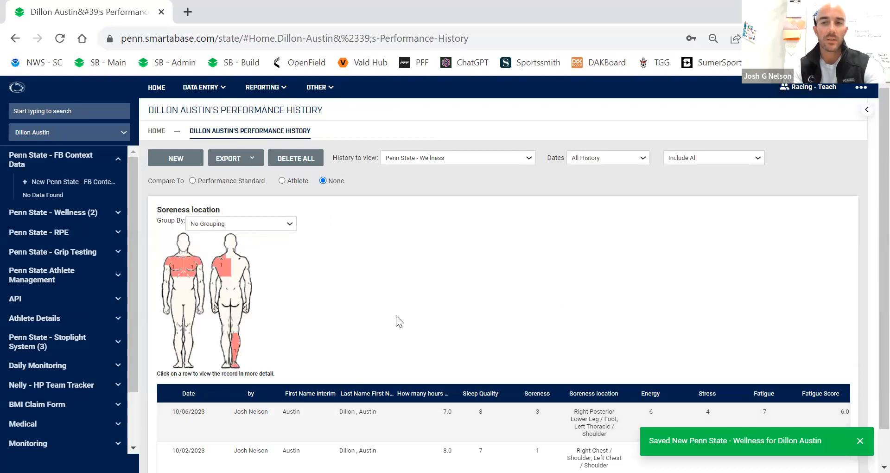
# Step: Return to the home page and start data entry for a group of athletes
pyautogui.click(163, 97)
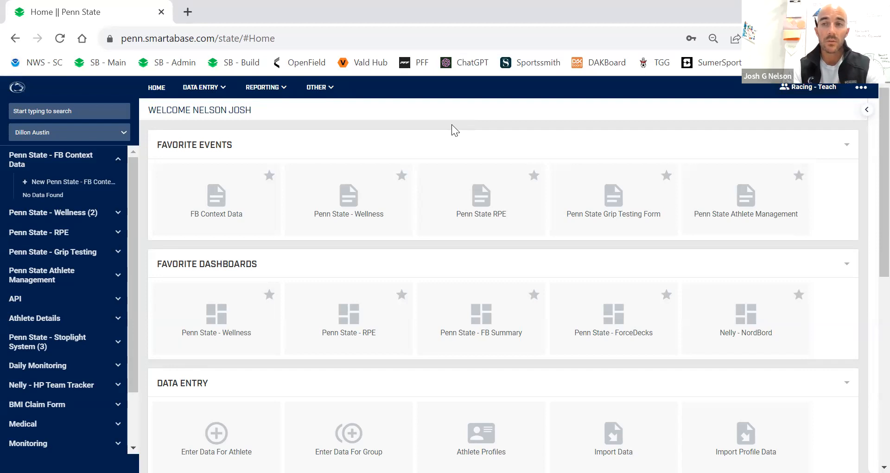
pyautogui.click(210, 88)
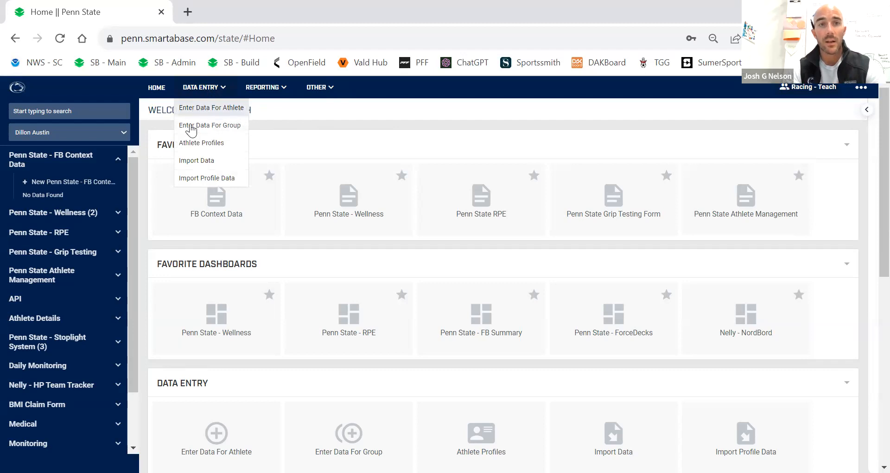
pyautogui.click(232, 133)
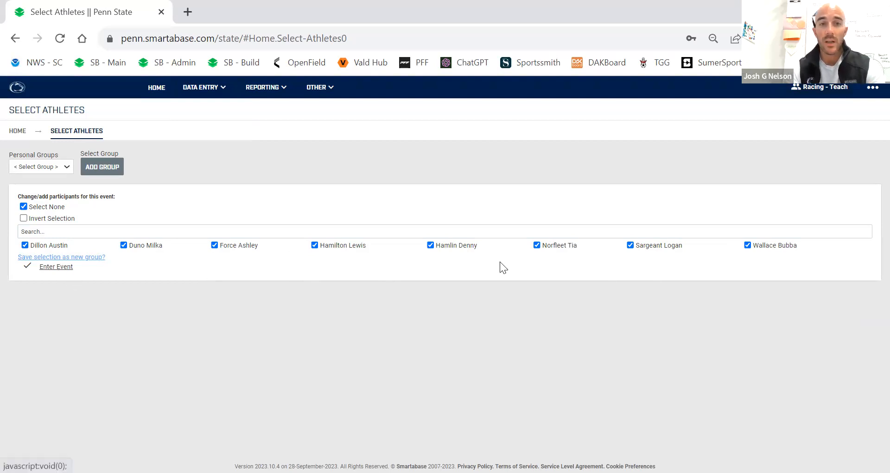
# Step: Exclude the fourth and fifth listed athletes from the group and include both again
pyautogui.click(314, 245)
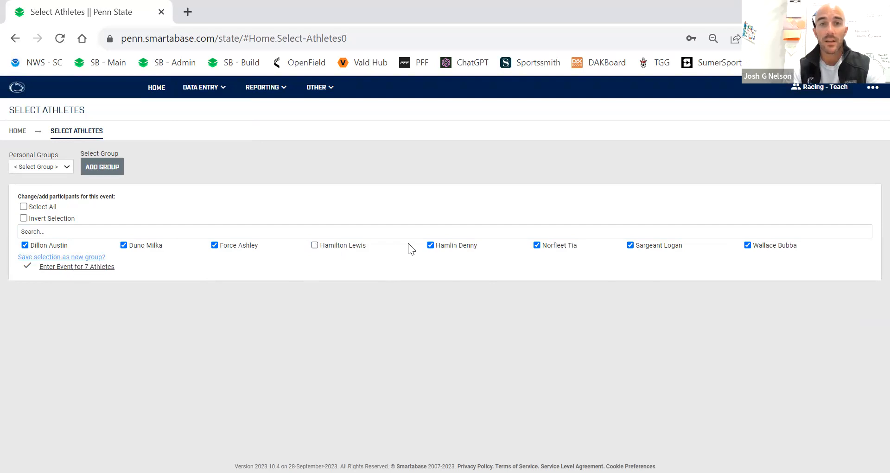
pyautogui.click(430, 245)
pyautogui.click(315, 245)
pyautogui.click(430, 245)
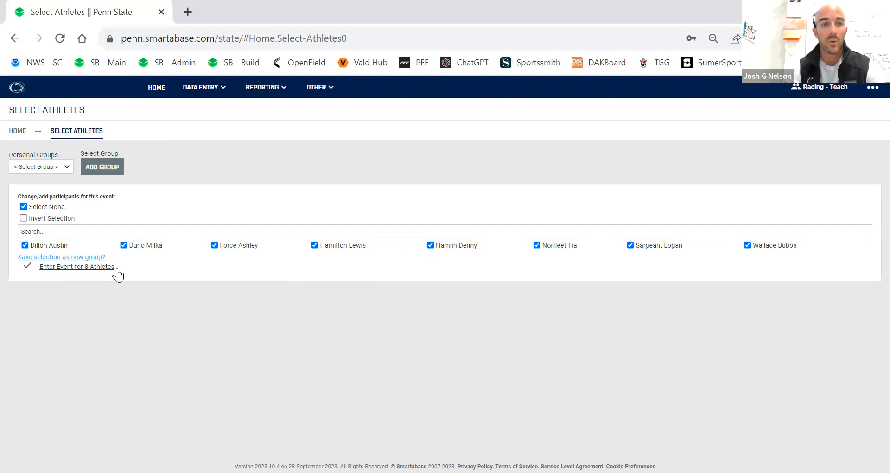
# Step: Proceed to event entry for all 8 athletes and choose the Penn State - Grip Testing form
pyautogui.click(102, 267)
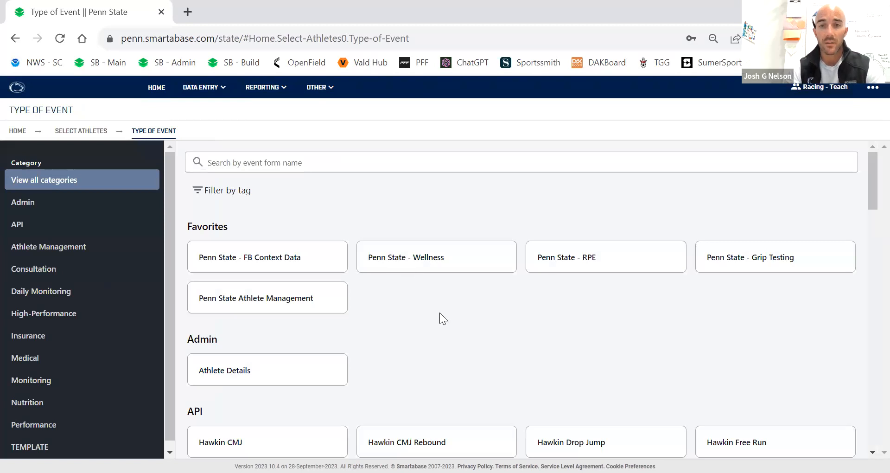
pyautogui.scroll(-1, 440, 312)
pyautogui.scroll(-1, 440, 312)
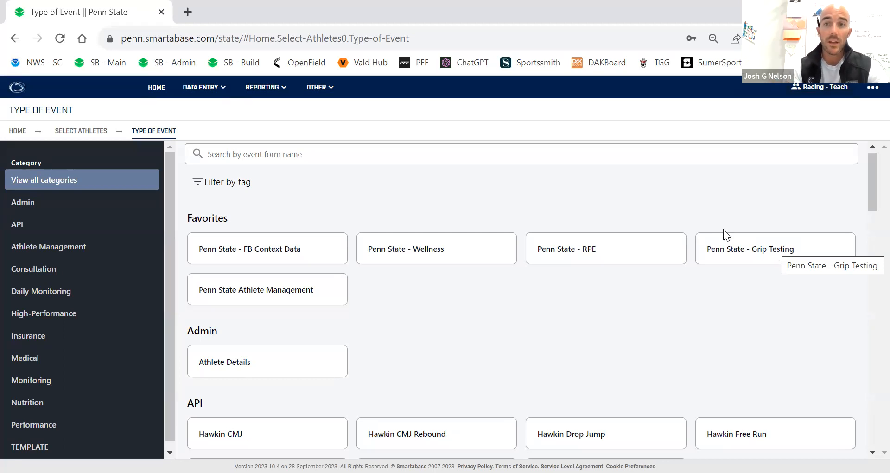
pyautogui.click(773, 257)
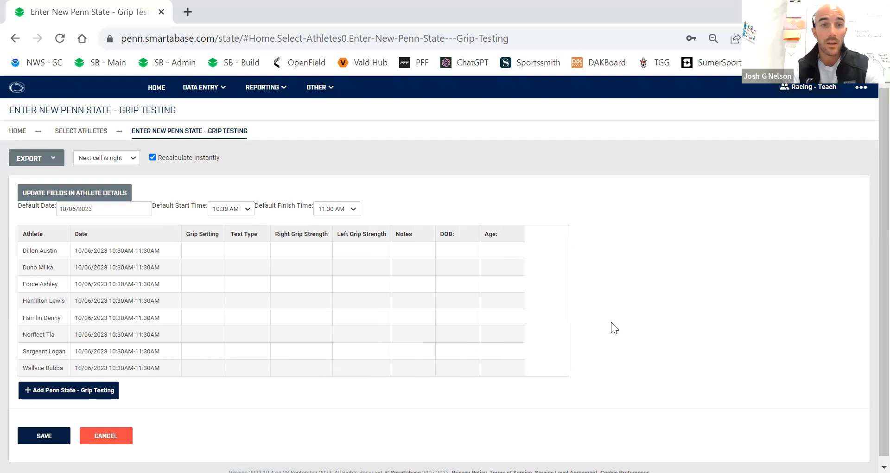
# Step: Set the first athlete's grip setting to 3 and test type to Standing - Overhead
pyautogui.click(204, 250)
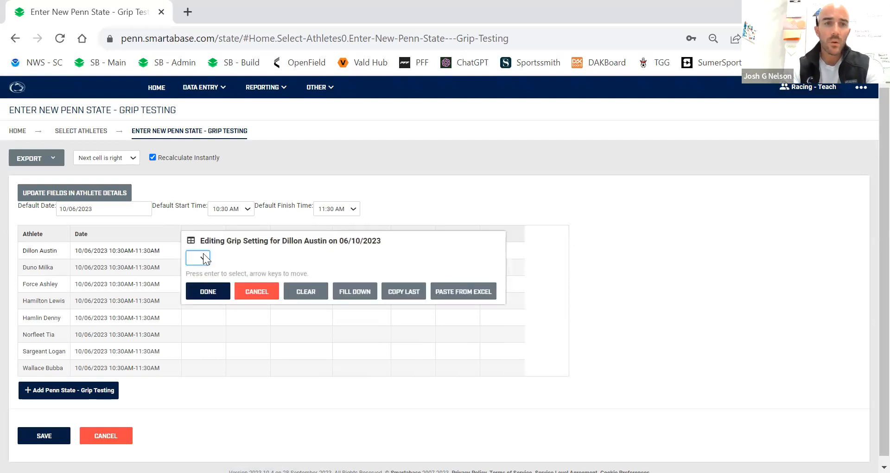
pyautogui.click(195, 292)
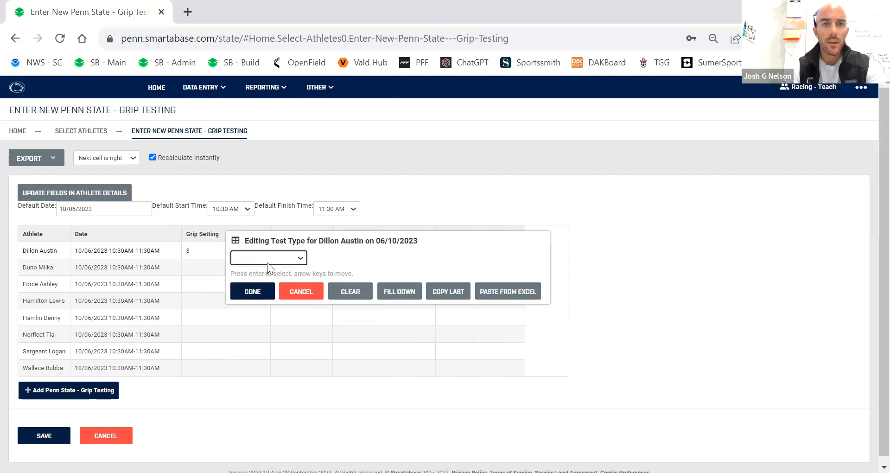
pyautogui.click(274, 259)
pyautogui.click(287, 276)
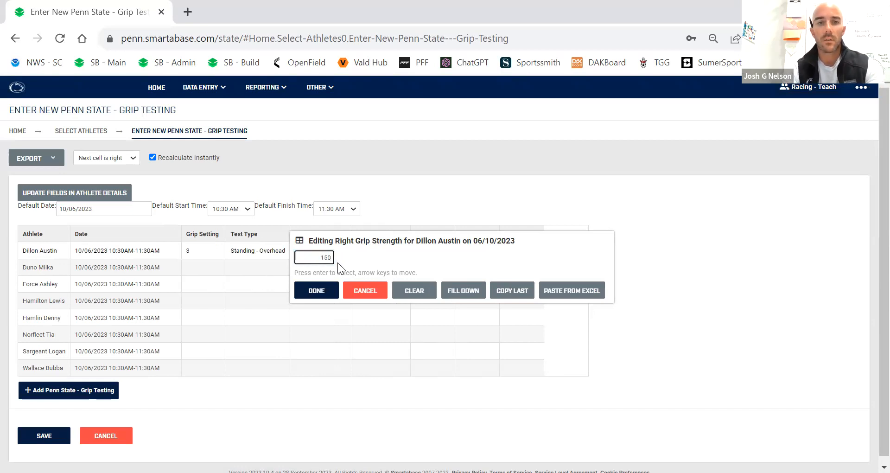
# Step: Enter the first athlete's right grip strength as 150, left grip strength as 149 and the note "Good effort"
pyautogui.press('Return')
pyautogui.write('149')
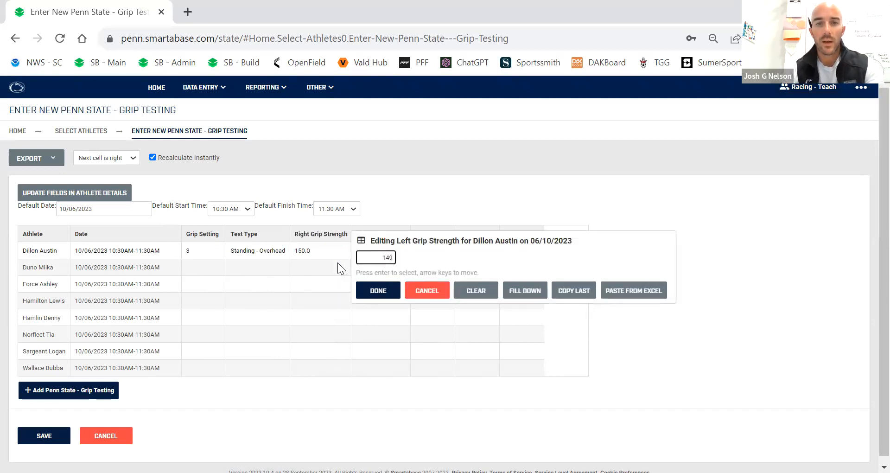
pyautogui.press('Return')
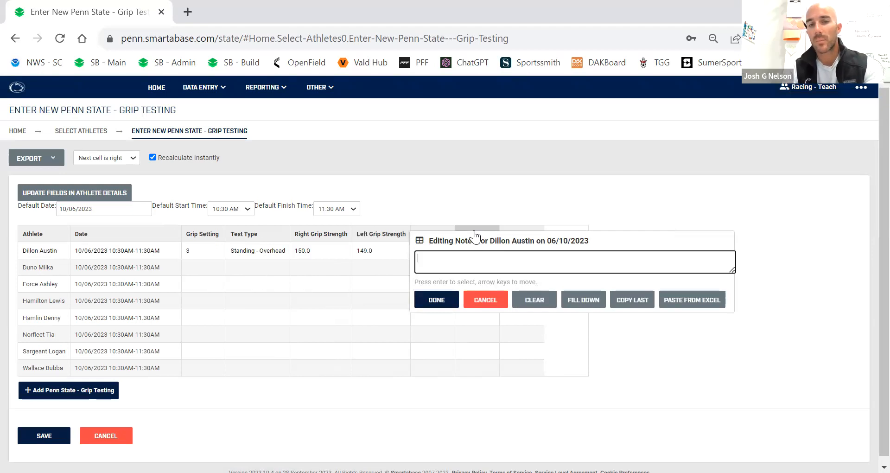
pyautogui.write('Good effort')
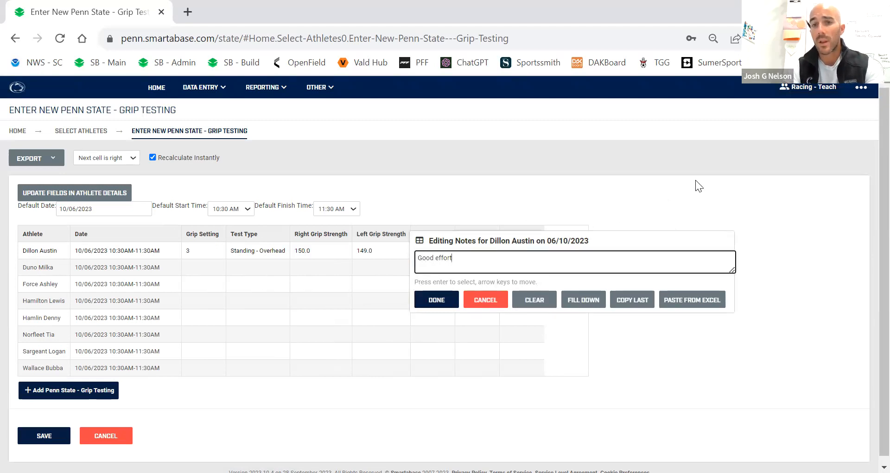
pyautogui.press('Return')
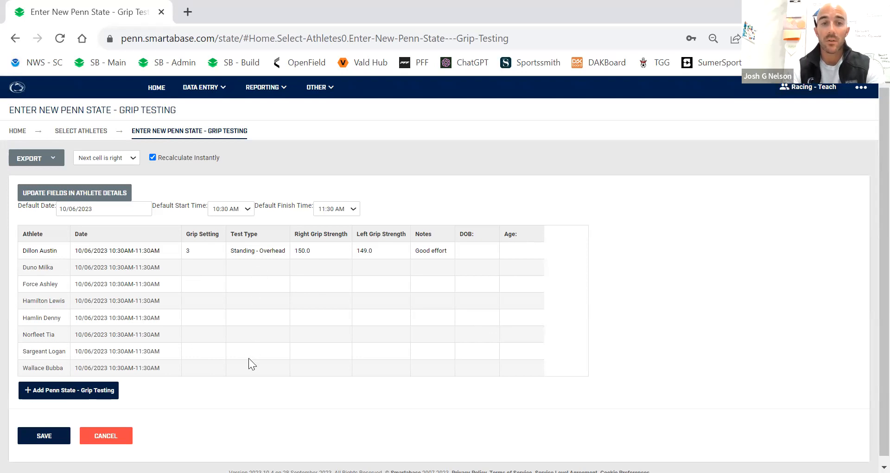
# Step: Fill the first athlete's grip setting and test type down to all the other athletes' rows
pyautogui.click(202, 251)
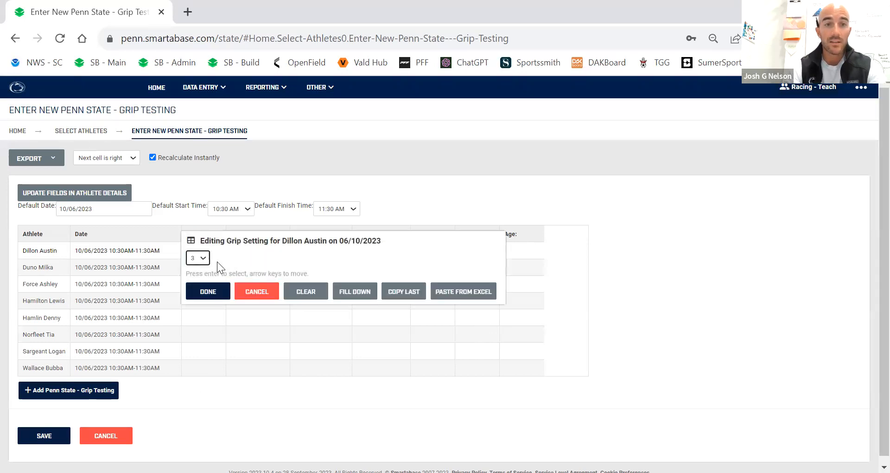
pyautogui.click(349, 289)
pyautogui.click(446, 340)
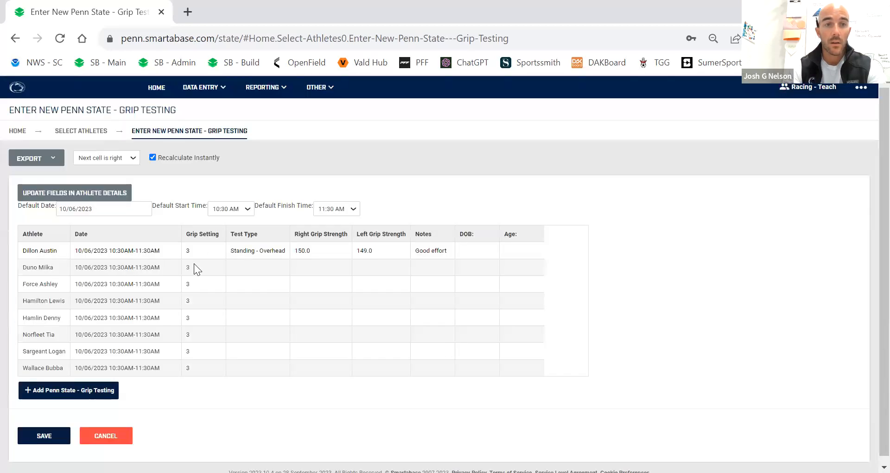
pyautogui.click(263, 248)
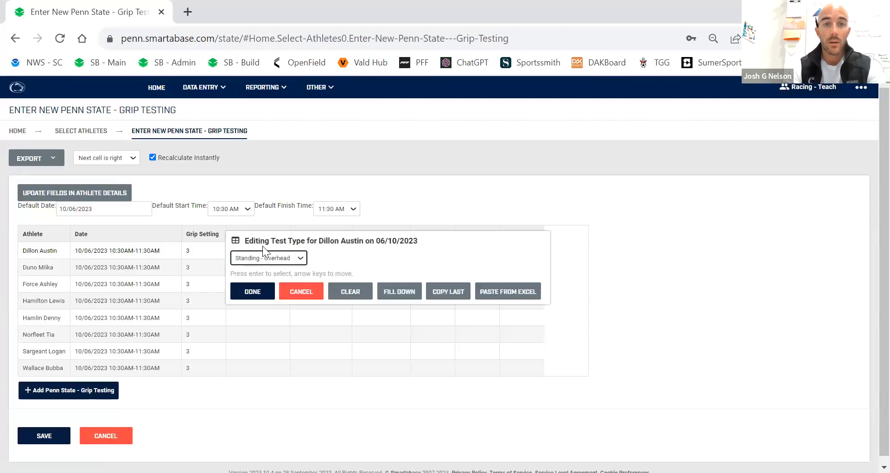
pyautogui.click(397, 292)
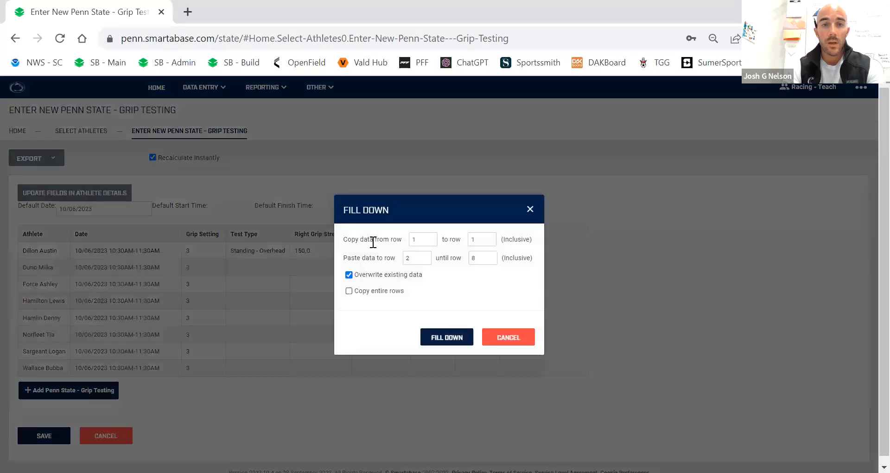
pyautogui.click(452, 341)
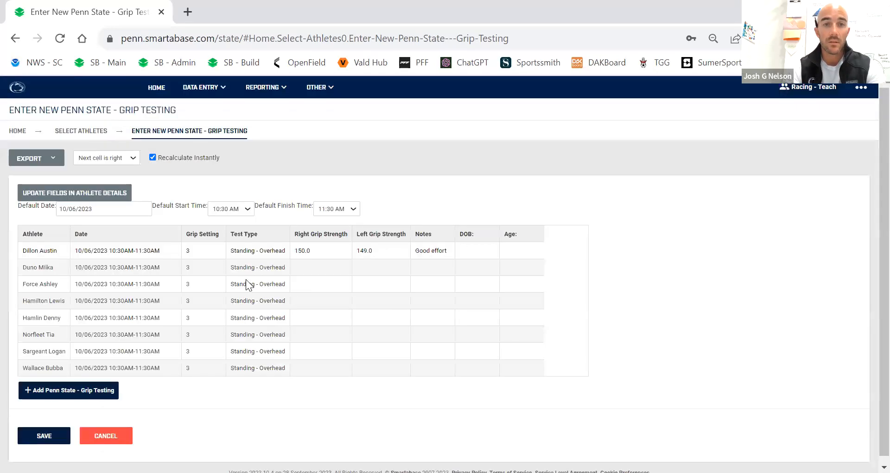
# Step: Enter 125 as both the right and left grip strength of the athlete in the second row
pyautogui.click(307, 270)
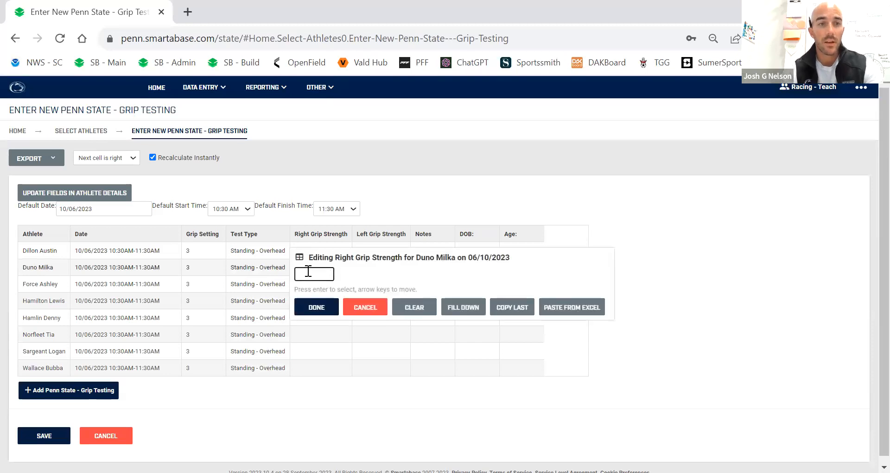
pyautogui.write('125')
pyautogui.press('Return')
pyautogui.write('125')
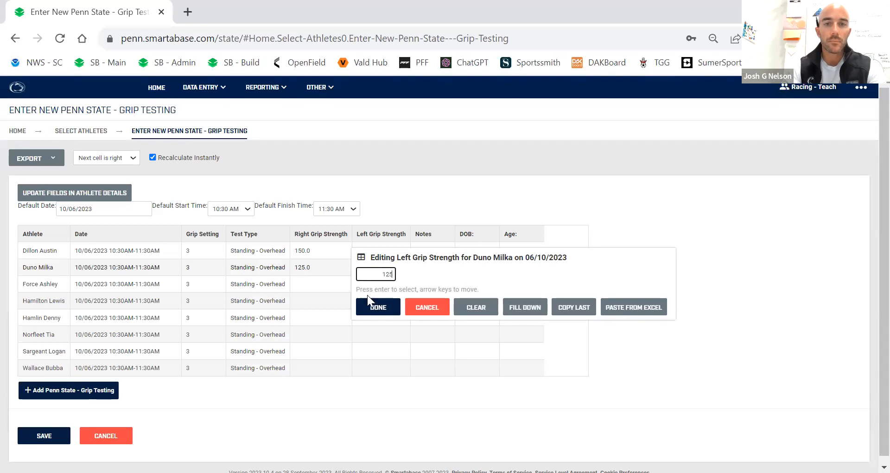
pyautogui.click(376, 308)
# Step: Enter 160 as both the right and left grip strength of the athlete in the third row
pyautogui.click(333, 285)
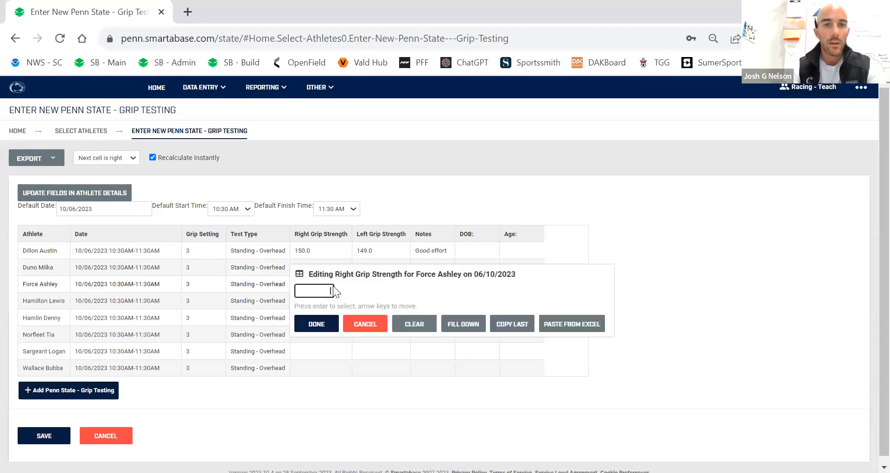
pyautogui.write('160')
pyautogui.press('Return')
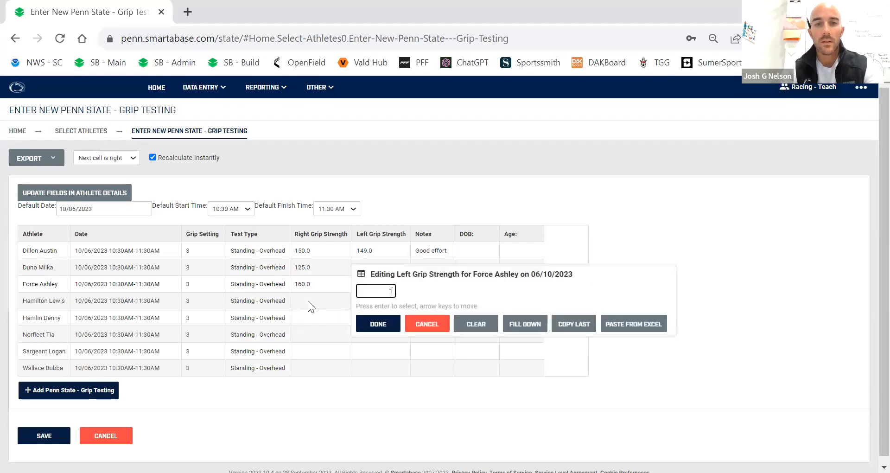
pyautogui.write('160')
# Step: Enter a right grip strength of 170 and a left grip strength of 190 for the athlete in the fourth row
pyautogui.click(308, 301)
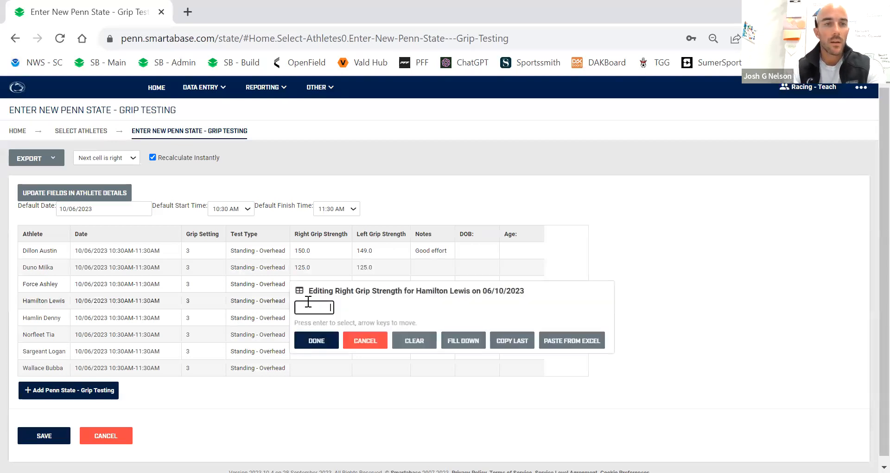
pyautogui.write('170')
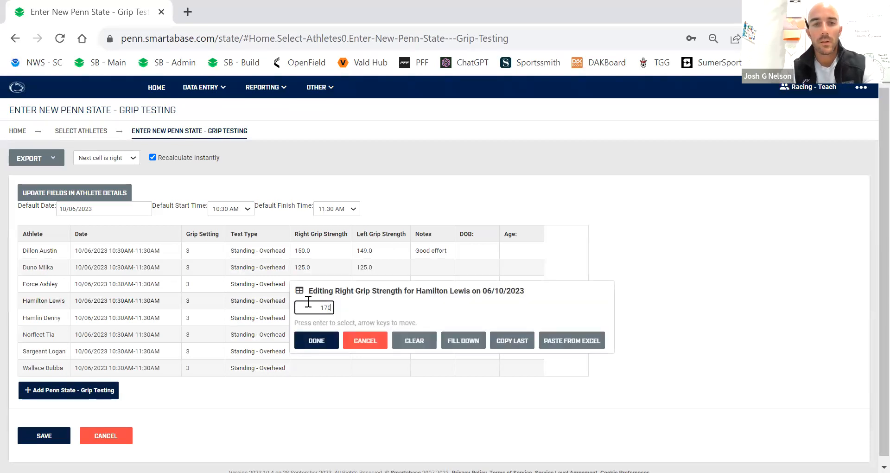
pyautogui.press('Return')
pyautogui.write('170')
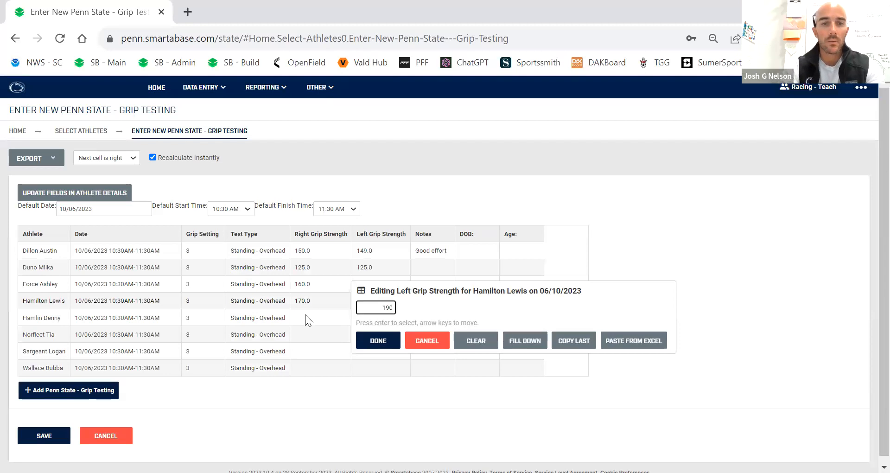
# Step: Enter 150 as both the right and left grip strength of the athlete in the fifth row
pyautogui.click(306, 316)
pyautogui.write('150')
pyautogui.press('Return')
pyautogui.write('10')
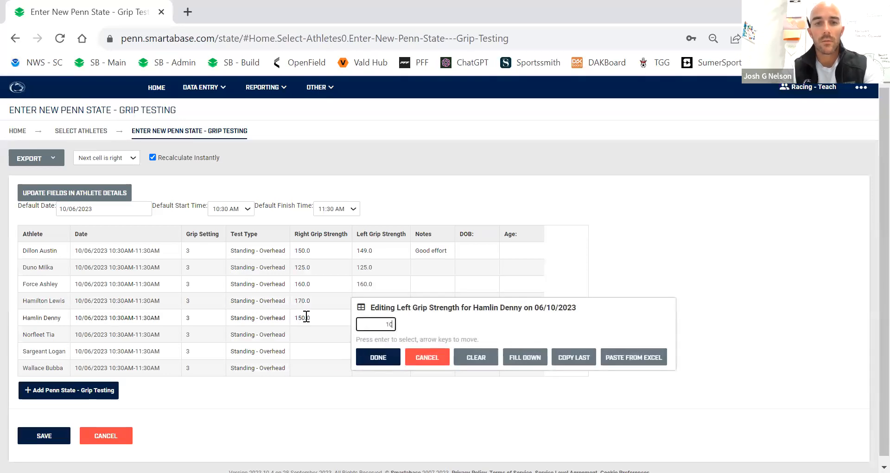
pyautogui.press('Return')
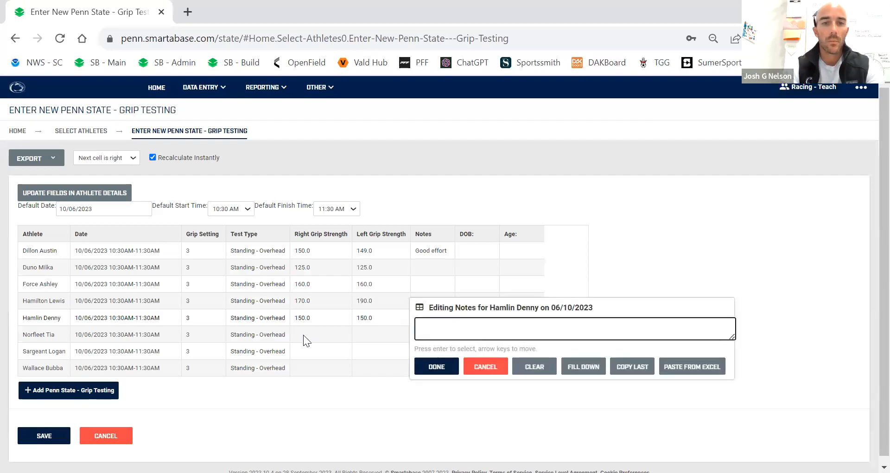
# Step: Enter 160 as both the right and left grip strength of the athlete in the sixth row
pyautogui.click(303, 335)
pyautogui.write('160')
pyautogui.press('Return')
pyautogui.write('160')
pyautogui.press('Return')
pyautogui.press('Tab')
pyautogui.press('Tab')
pyautogui.press('Tab')
pyautogui.press('Tab')
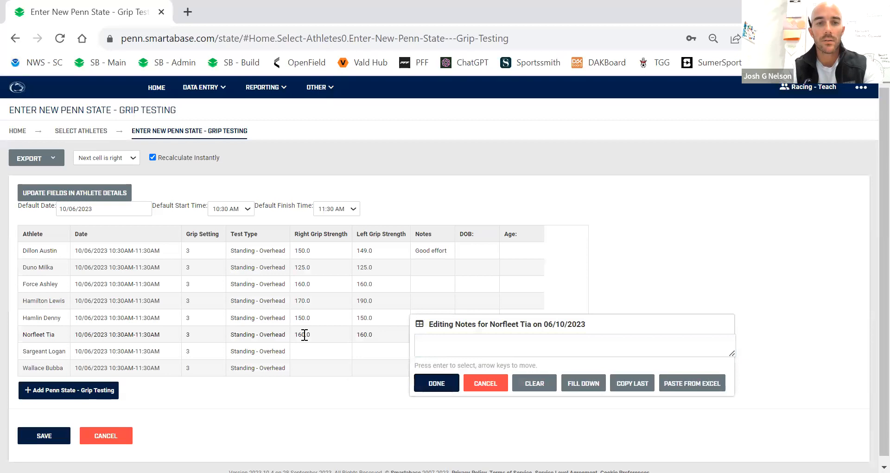
# Step: Enter a right grip strength of 175 and a left grip strength of 180 for the athlete in the seventh row
pyautogui.click(314, 351)
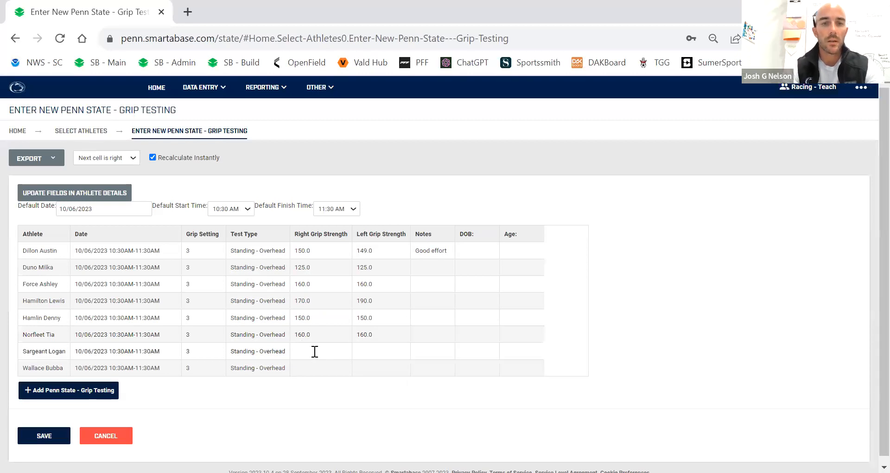
pyautogui.write('17')
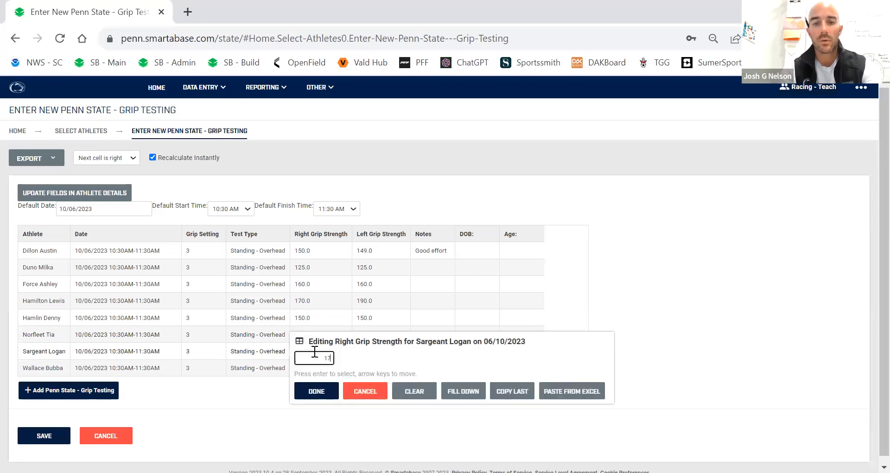
pyautogui.write('5')
pyautogui.press('Return')
pyautogui.write('180')
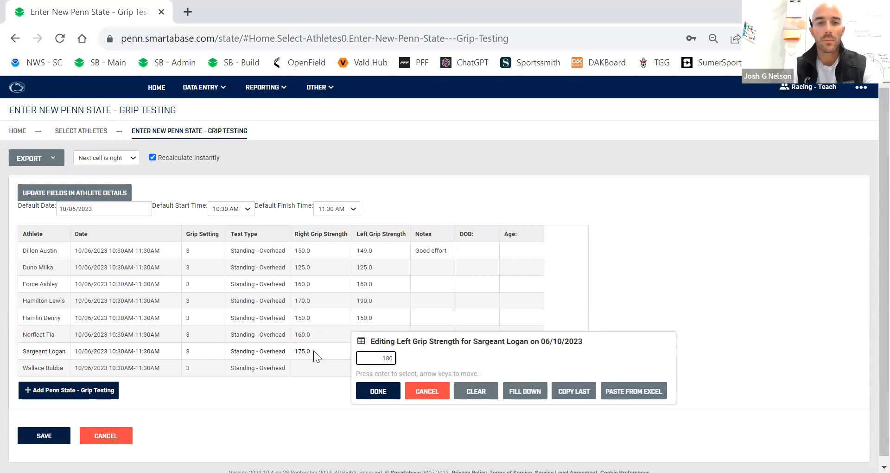
# Step: Enter 200 as both the right and left grip strength of the athlete in the last row
pyautogui.click(308, 370)
pyautogui.write('200')
pyautogui.press('Return')
pyautogui.write('200')
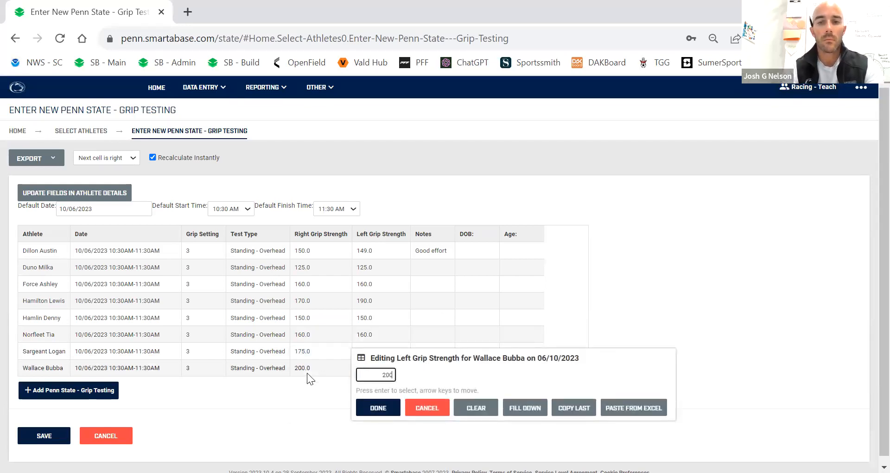
pyautogui.press('Return')
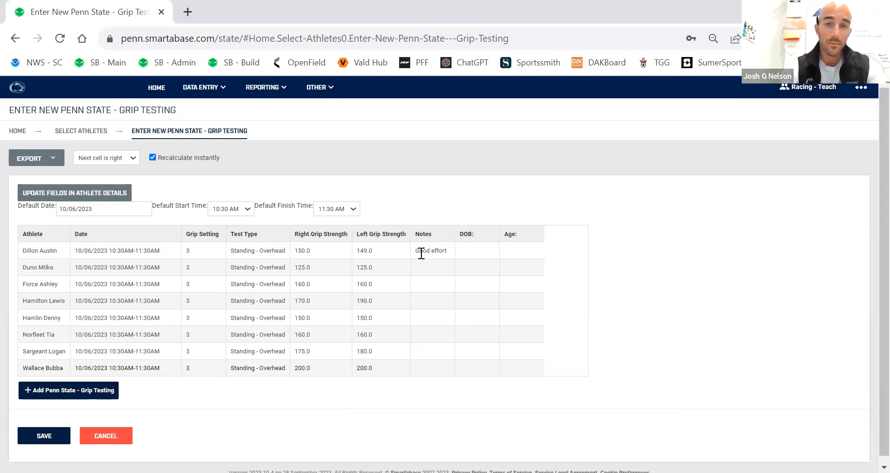
# Step: Add the note "May not have had 100% effort" to the fourth athlete and "Left hand sore" to the sixth athlete
pyautogui.click(430, 302)
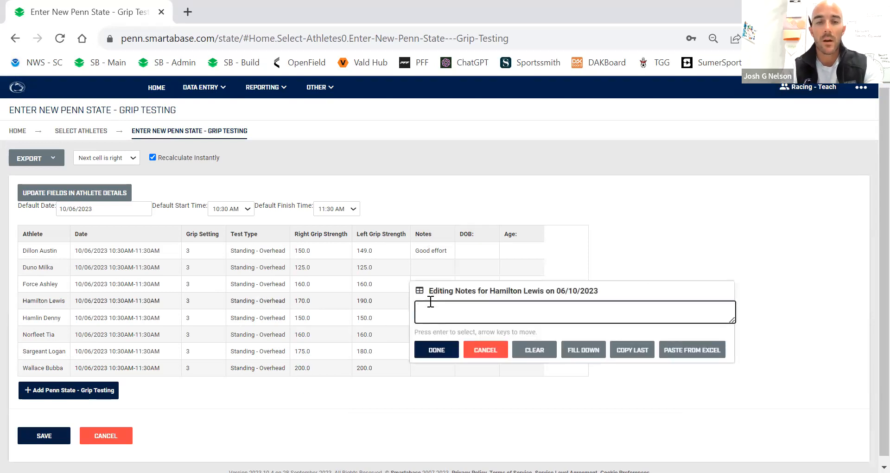
pyautogui.write('May not have had 100% effort')
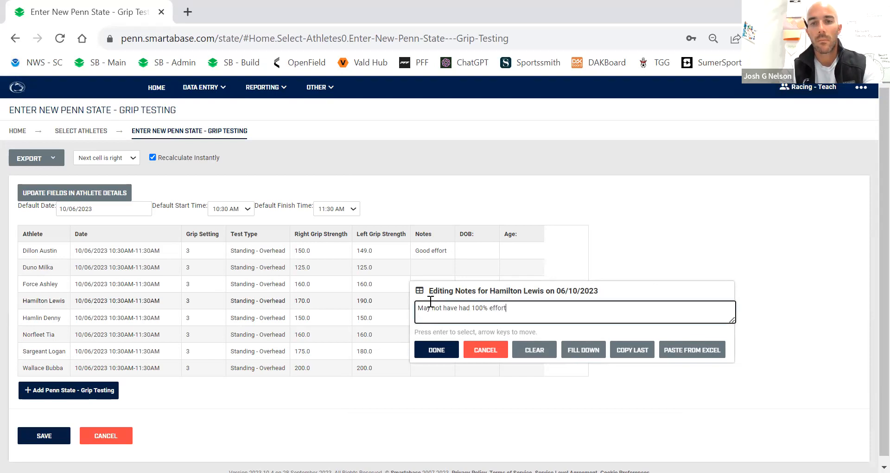
pyautogui.moveTo(805, 235); pyautogui.dragTo(446, 338)
pyautogui.doubleClick(446, 335)
pyautogui.write('Left hand sore')
pyautogui.click(689, 268)
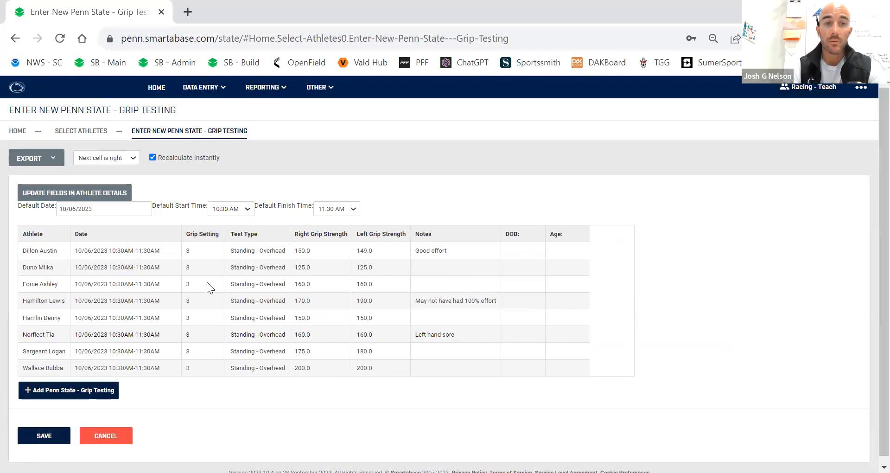
# Step: Set the default date of the grip testing entries to 09/19/2023 and save the form
pyautogui.click(101, 209)
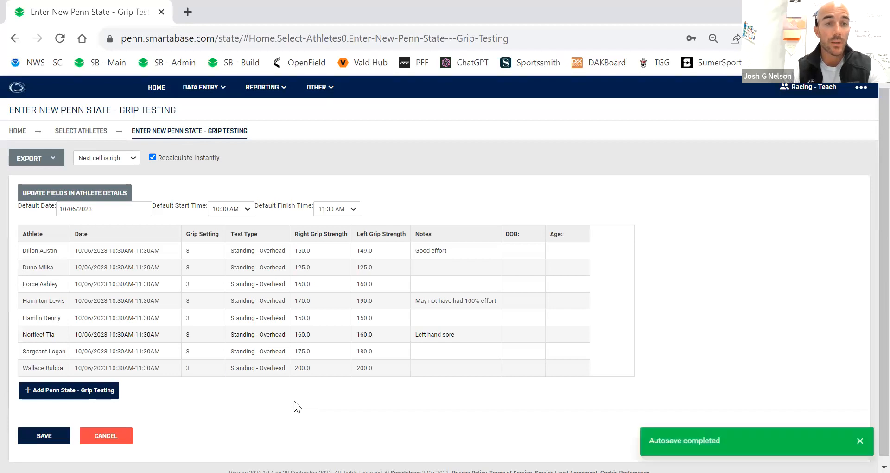
pyautogui.click(103, 208)
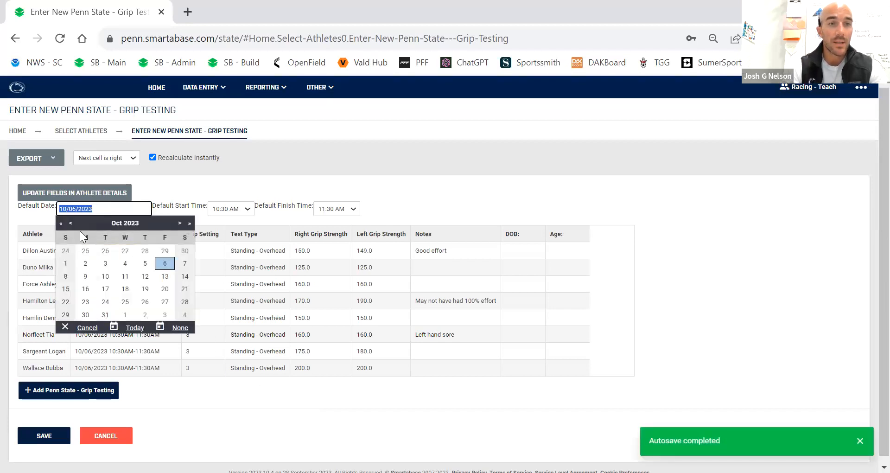
pyautogui.click(71, 223)
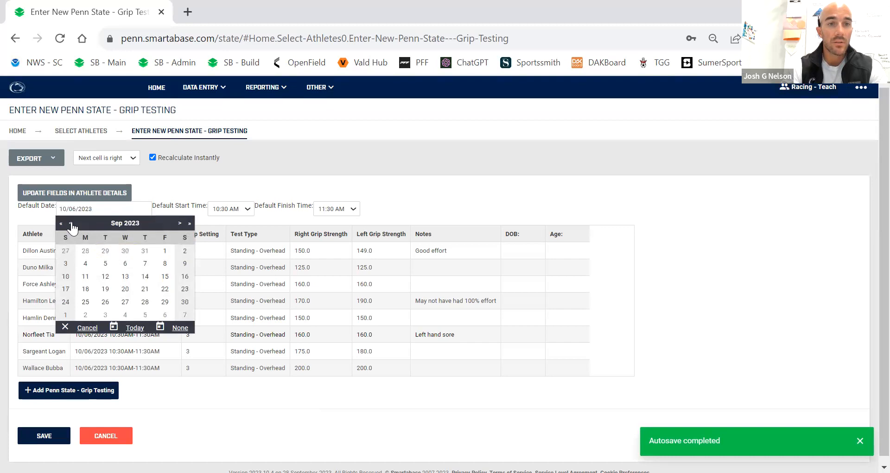
pyautogui.click(109, 290)
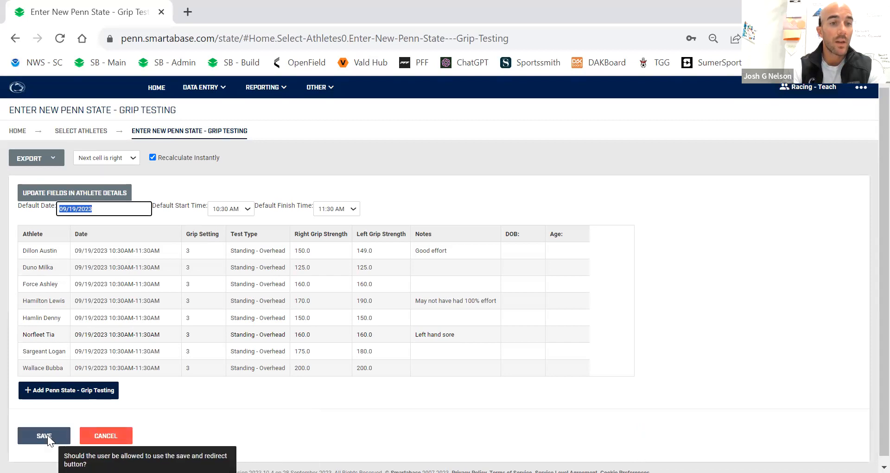
pyautogui.click(48, 435)
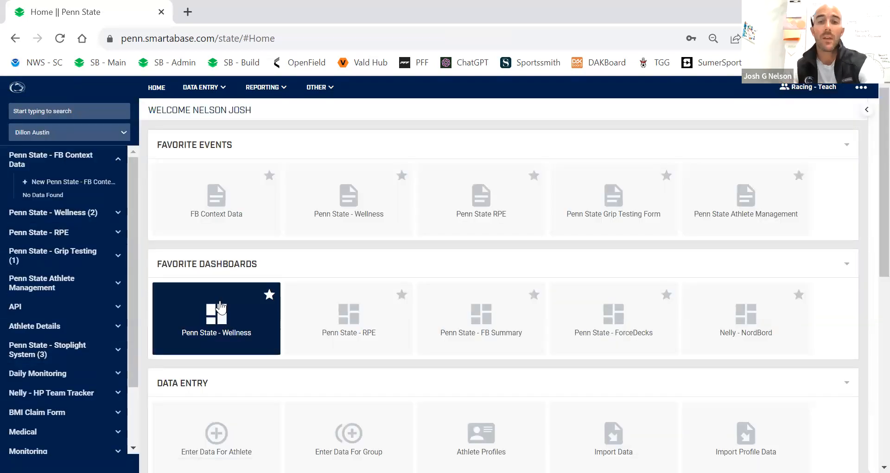
# Step: View the athlete selection for general group data entry and return to the home page
pyautogui.moveTo(291, 177)
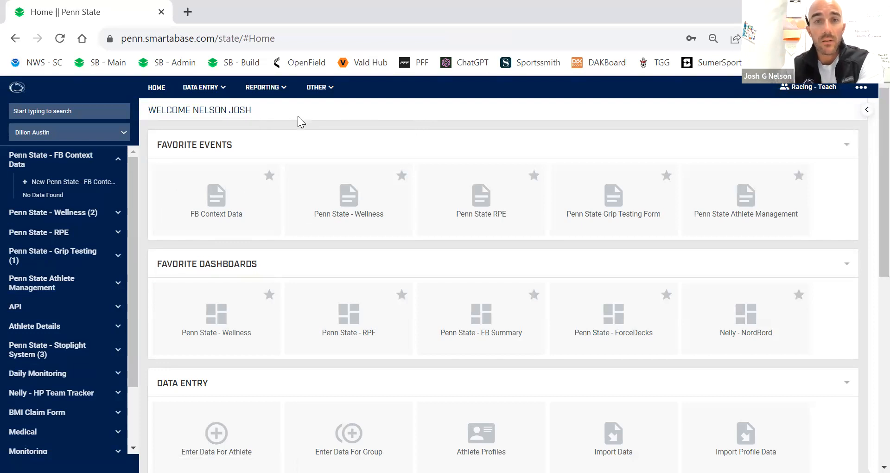
pyautogui.click(202, 89)
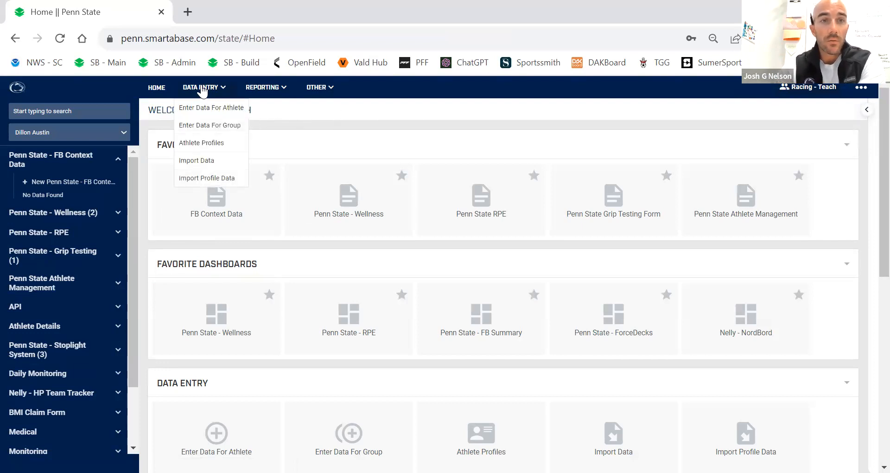
pyautogui.click(192, 128)
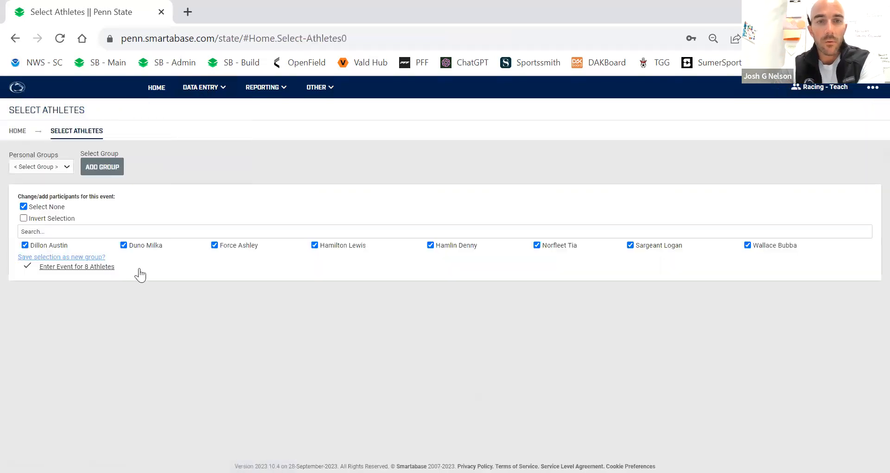
pyautogui.click(158, 89)
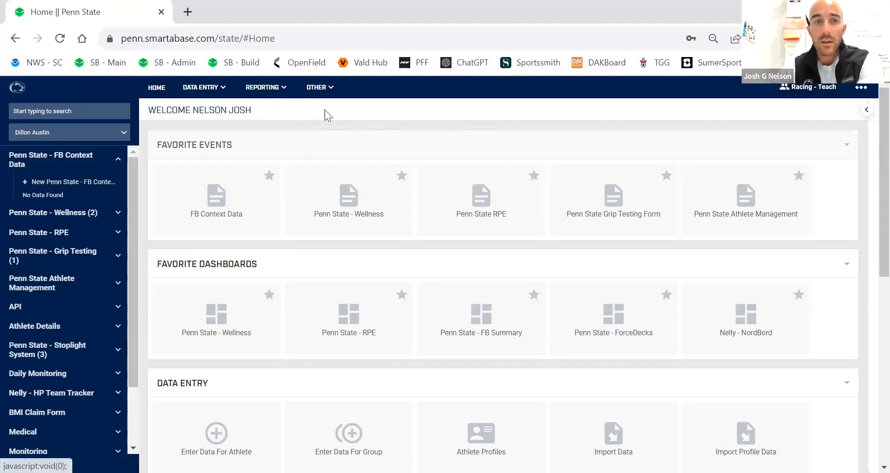
# Step: View the Penn State RPE group entry form for all eight athletes and leave it without saving
pyautogui.click(204, 87)
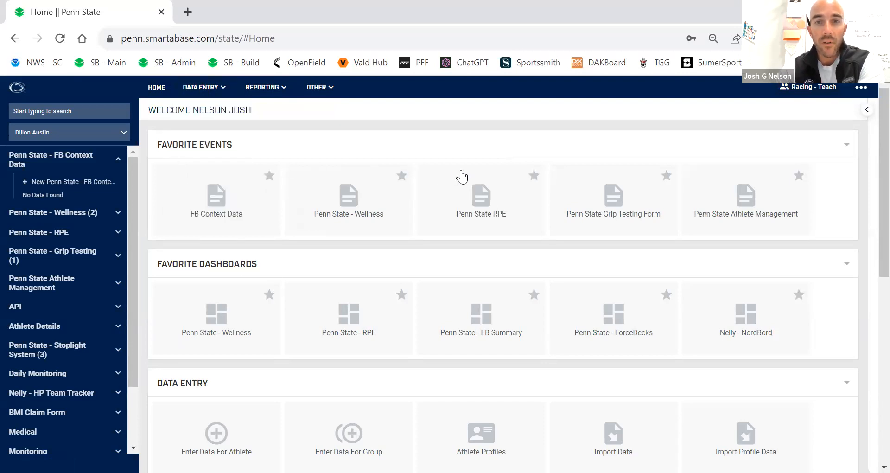
pyautogui.moveTo(468, 185)
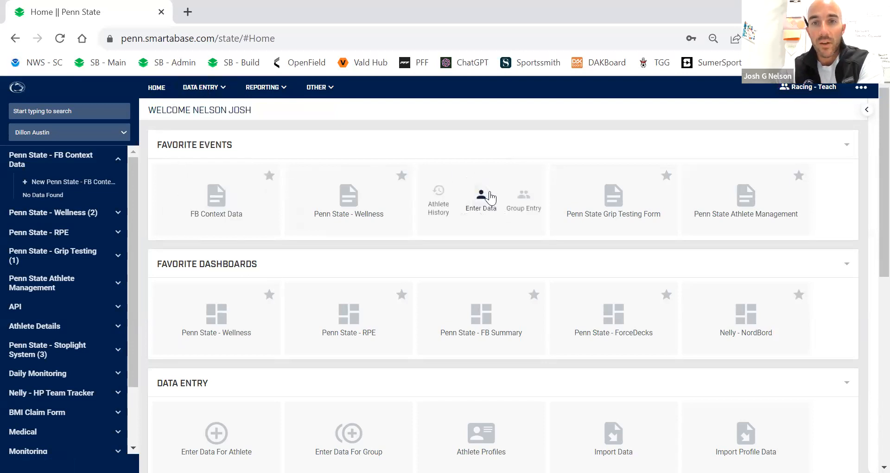
pyautogui.click(527, 204)
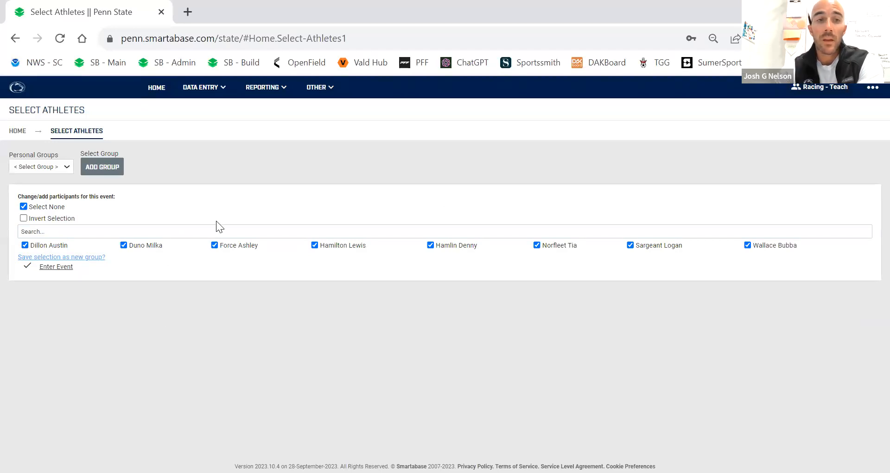
pyautogui.click(60, 267)
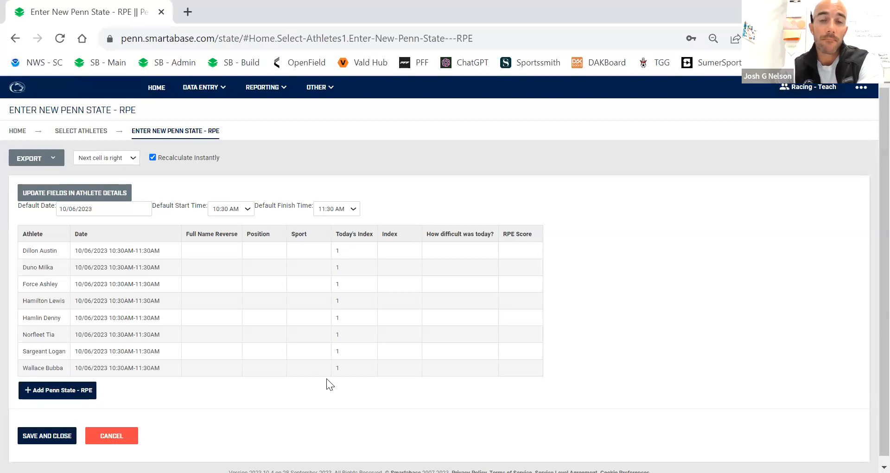
pyautogui.click(157, 88)
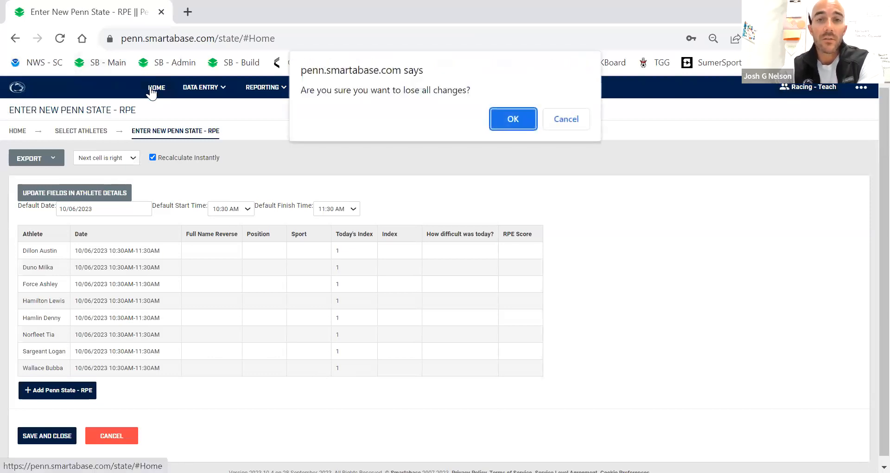
pyautogui.click(517, 125)
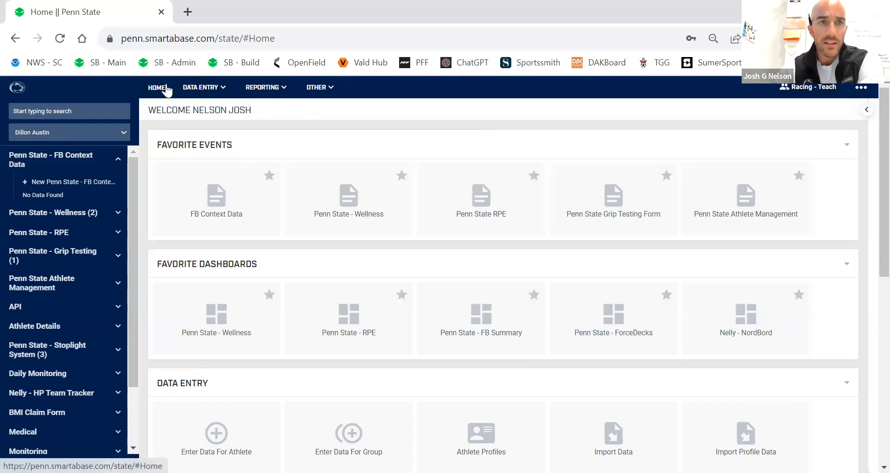
# Step: Switch to the fifth athlete in the athlete list and open a new Penn State - FB Context Data entry
pyautogui.click(277, 89)
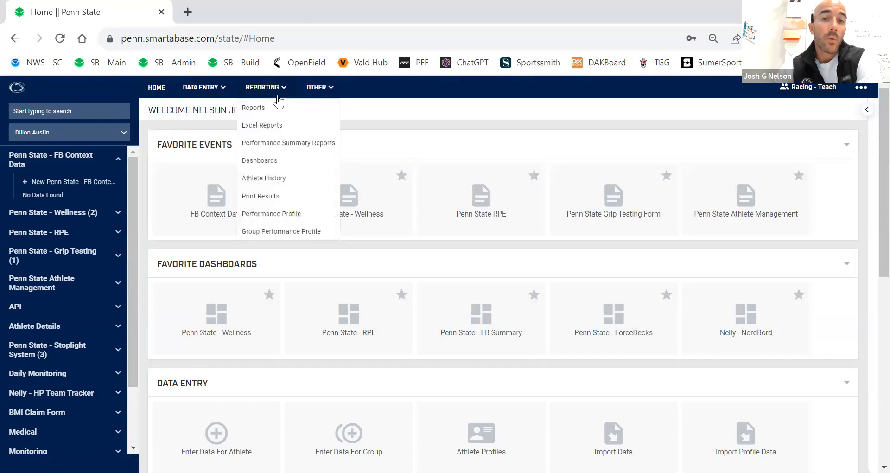
pyautogui.click(95, 137)
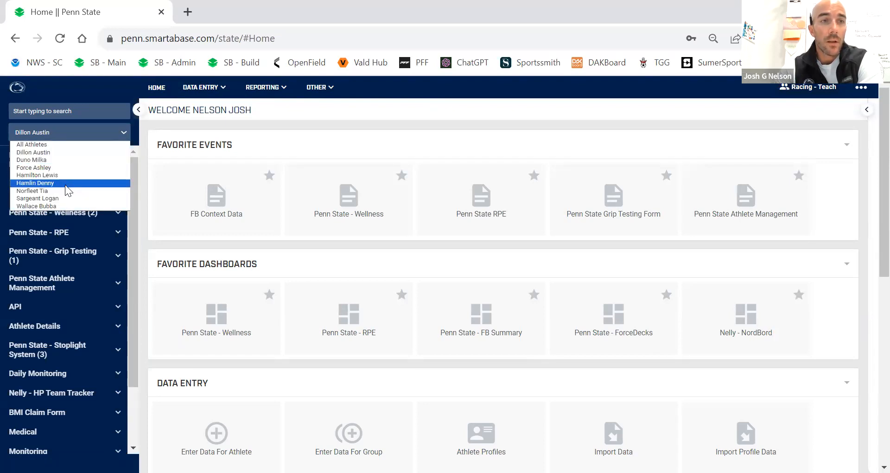
pyautogui.click(65, 184)
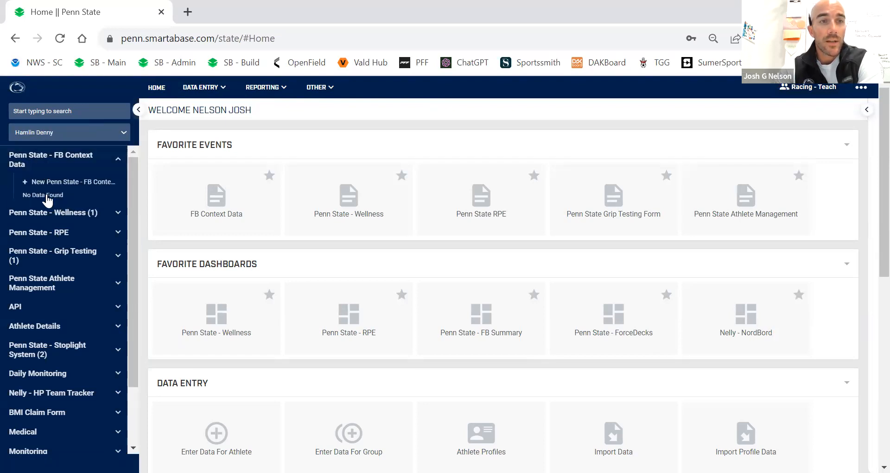
pyautogui.click(48, 182)
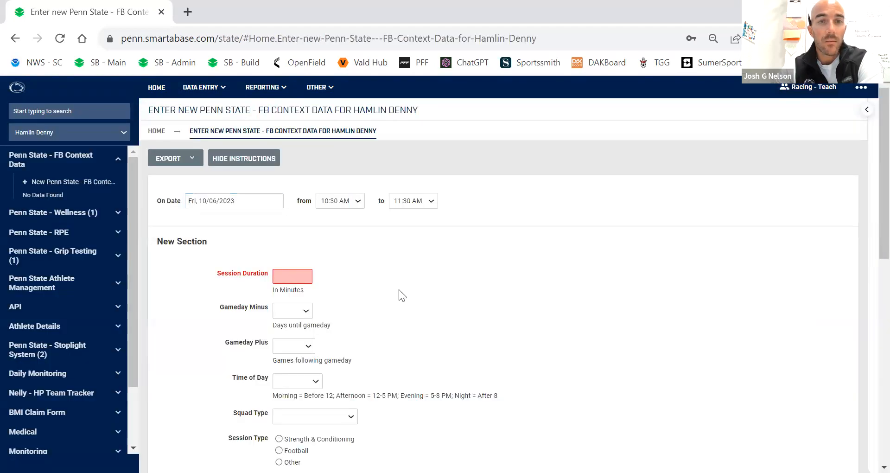
# Step: Review the open FB Context Data form, view the athlete selection for individual data entry, and return to the home page
pyautogui.scroll(-5, 399, 293)
pyautogui.scroll(4, 398, 292)
pyautogui.scroll(1, 398, 289)
pyautogui.click(200, 87)
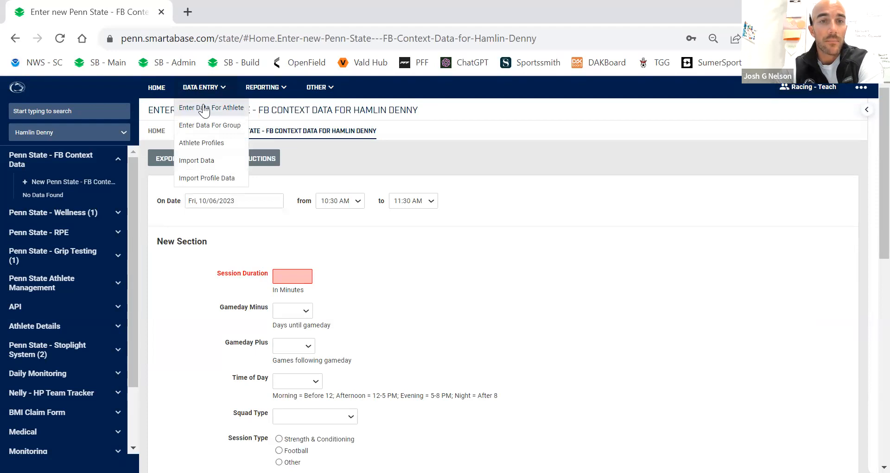
pyautogui.click(205, 111)
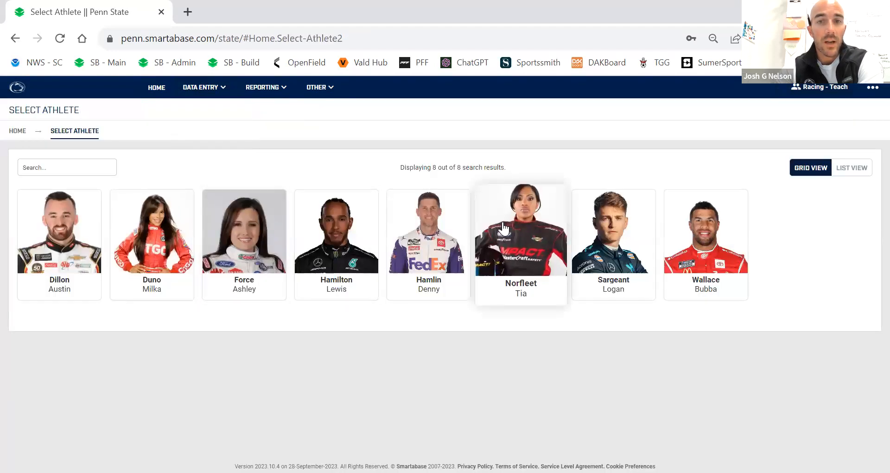
pyautogui.click(156, 88)
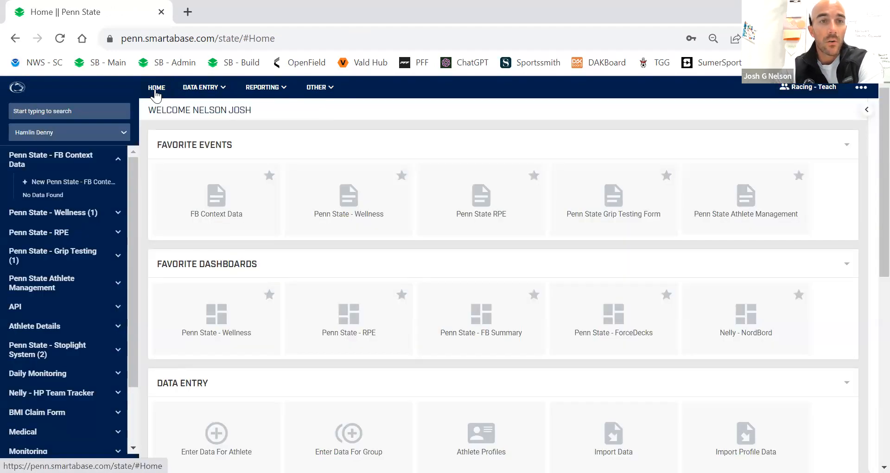
# Step: Switch to the sixth athlete in the athlete list and open a new Penn State - FB Context Data entry
pyautogui.click(87, 131)
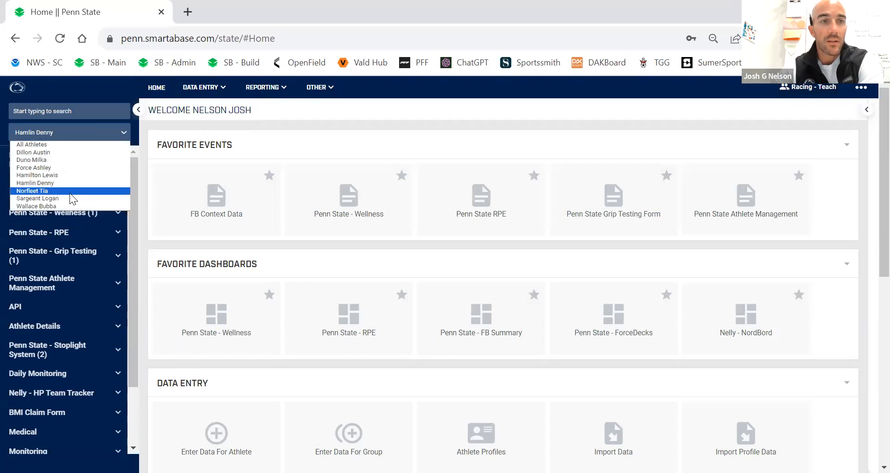
pyautogui.click(70, 191)
pyautogui.scroll(-2, 47, 407)
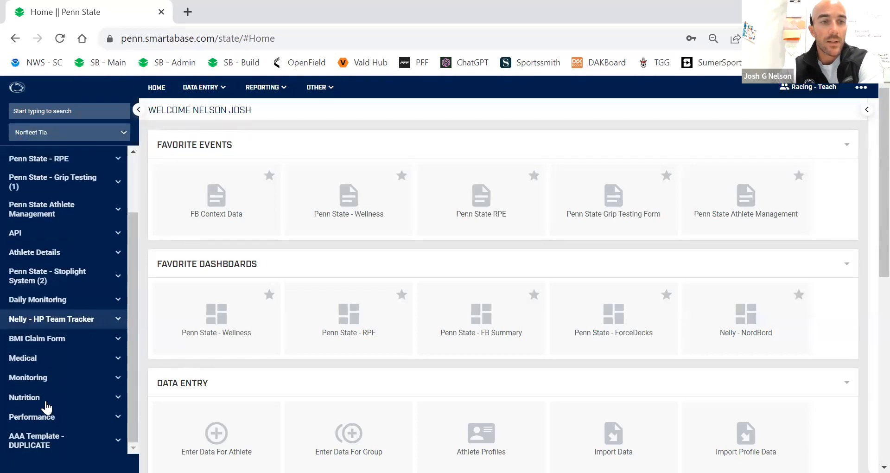
pyautogui.scroll(3, 46, 407)
pyautogui.click(67, 182)
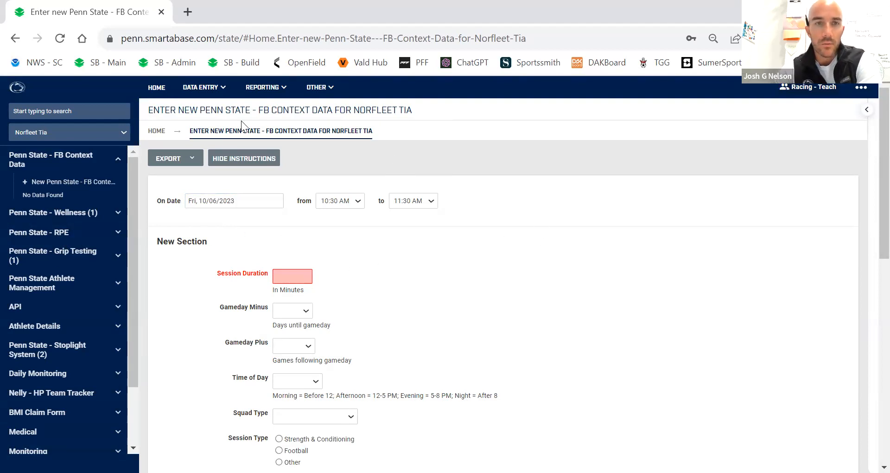
# Step: Leave the FB Context Data entry without saving, return to the home page and show the data entry options
pyautogui.click(156, 87)
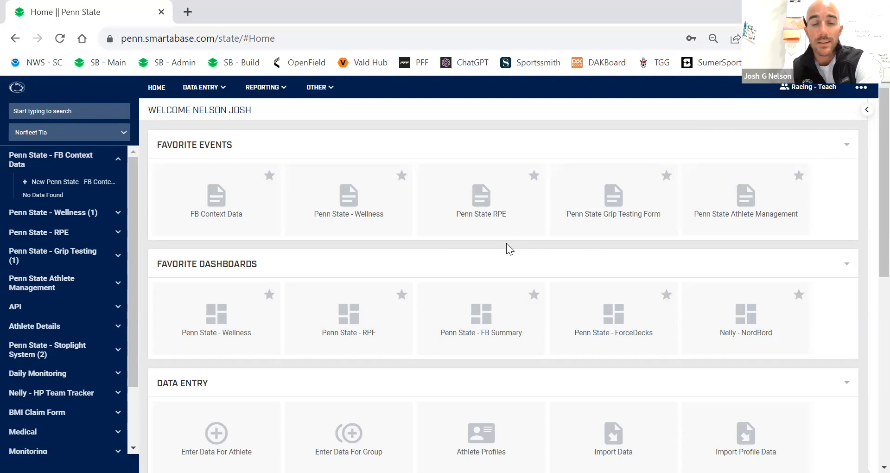
pyautogui.click(201, 87)
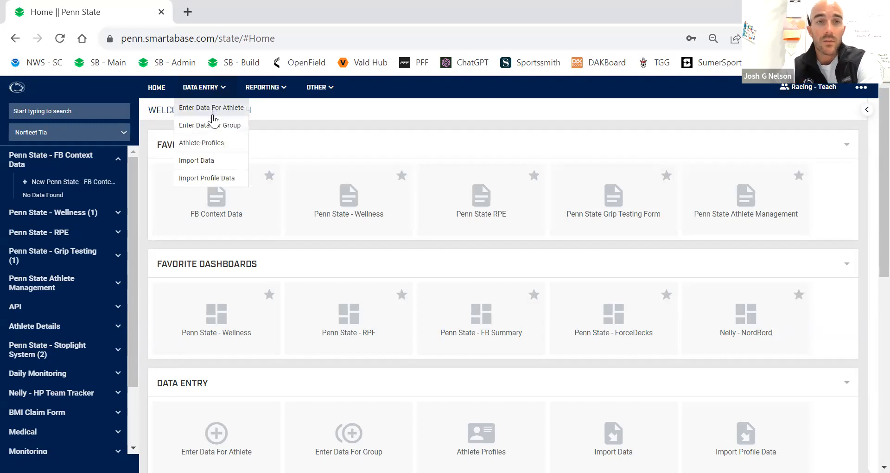